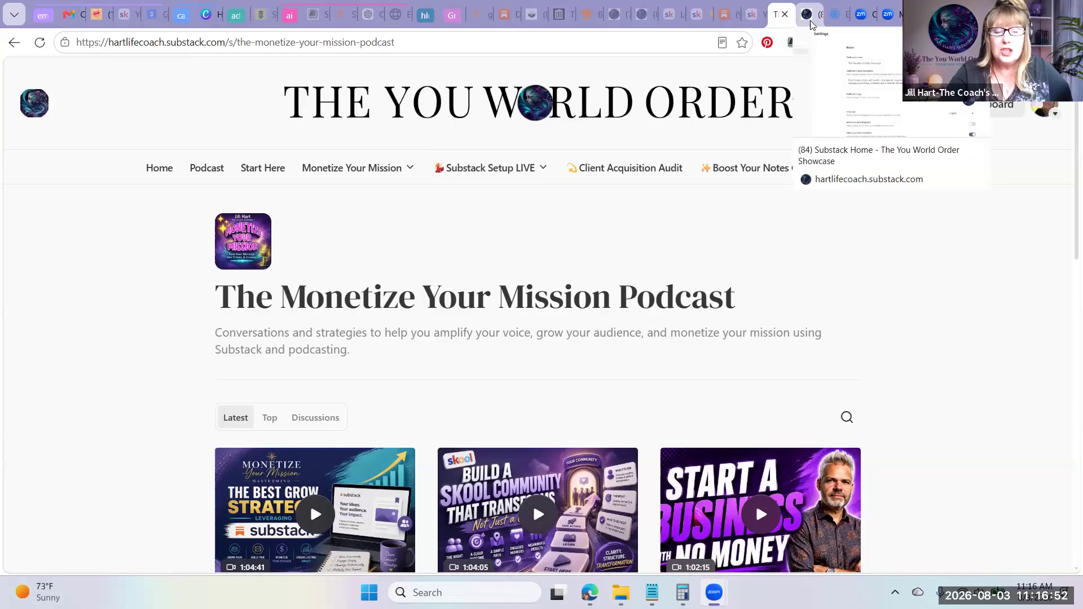
# Open the website theme editor from the publication's website settings
pyautogui.click(810, 22)
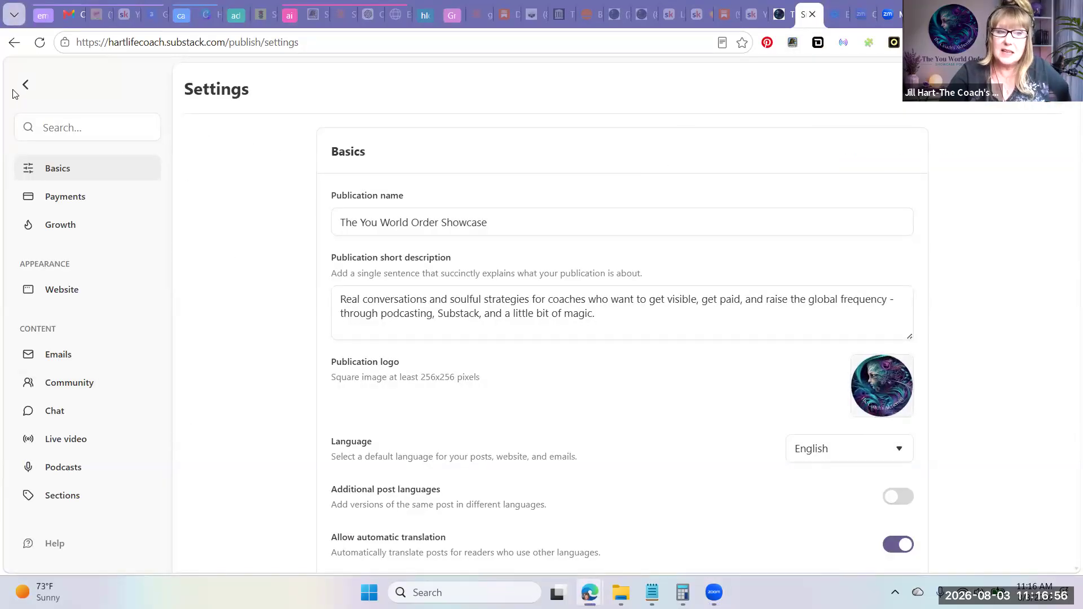
pyautogui.click(785, 14)
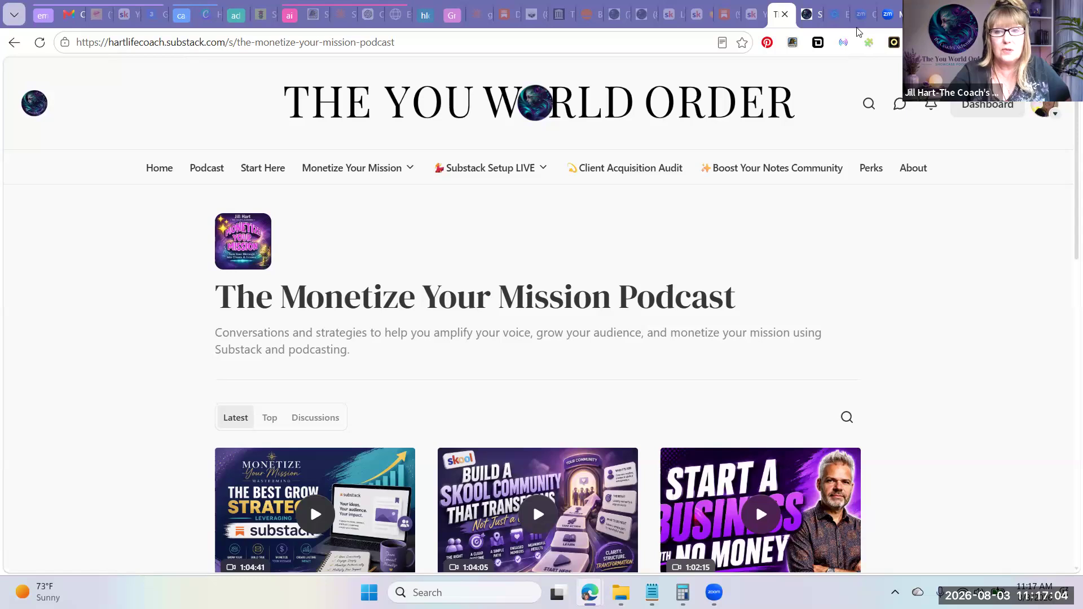
pyautogui.click(815, 16)
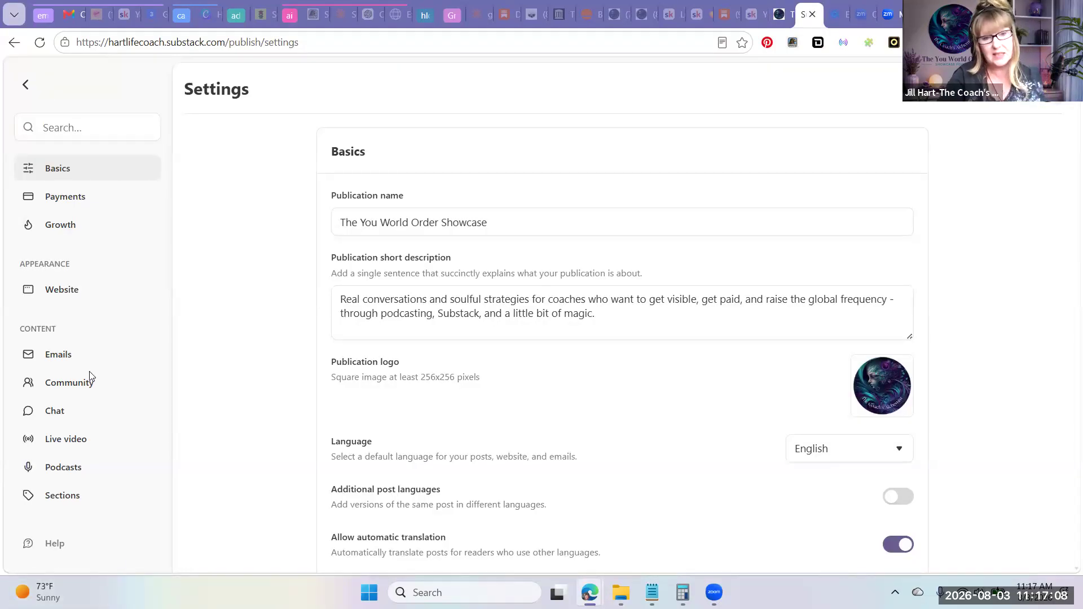
pyautogui.click(48, 293)
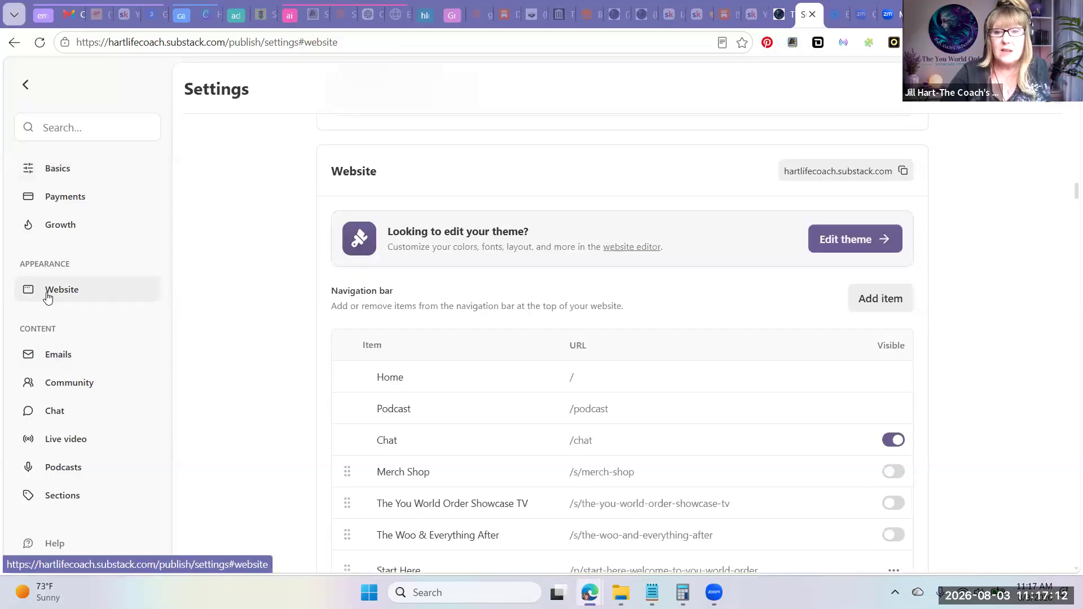
pyautogui.click(839, 240)
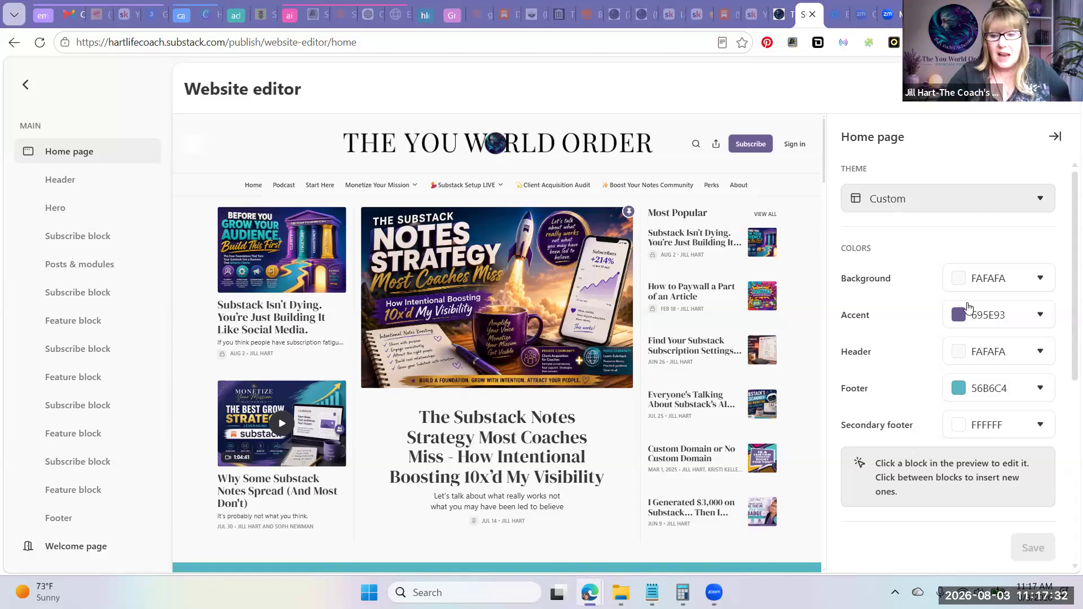
# Review the home page's theme options, open the header block's settings and check the wordmark image requirements
pyautogui.scroll(-5, 992, 358)
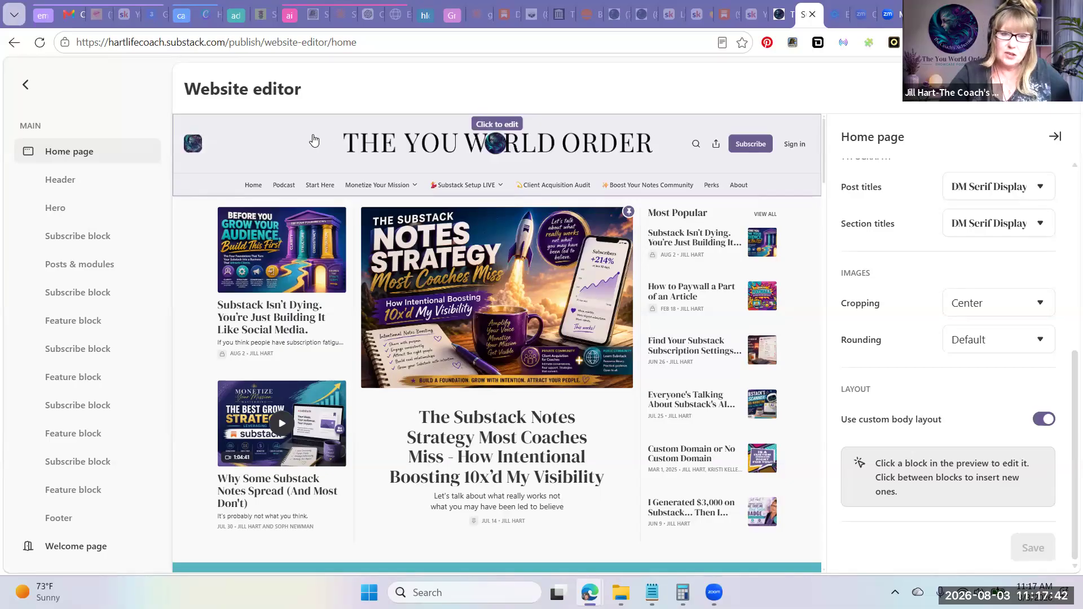
pyautogui.click(313, 134)
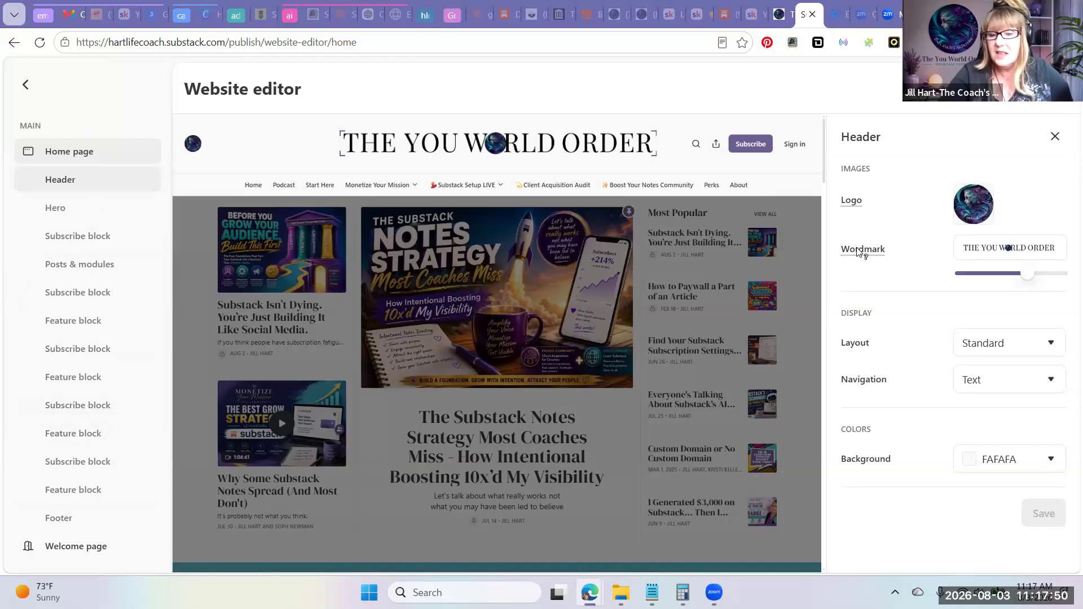
pyautogui.moveTo(862, 250)
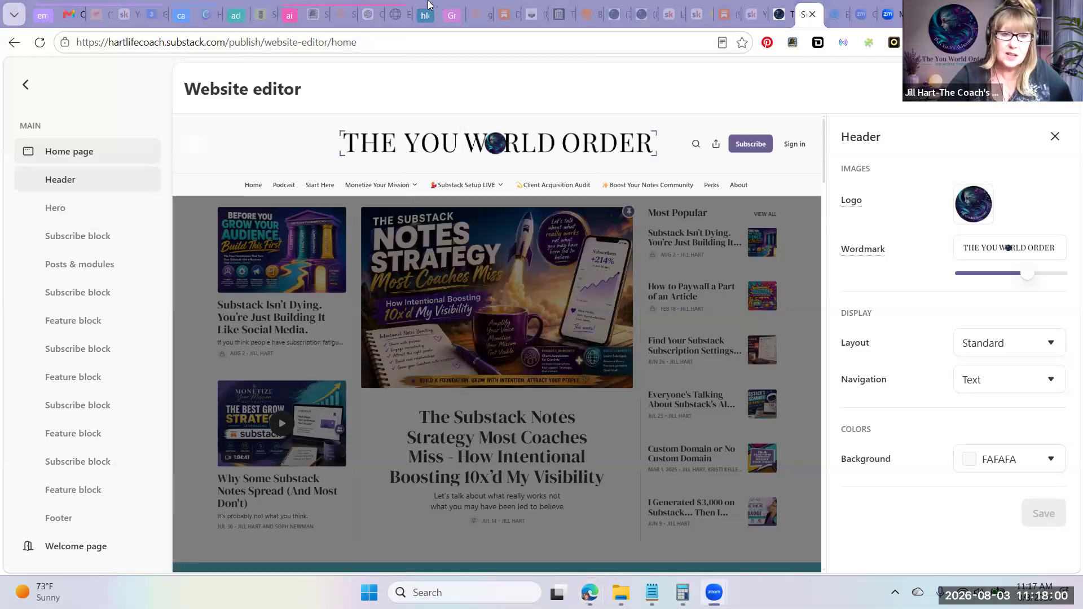
# Switch to Canva and create a custom-size design 1344 px wide and 256 px high
pyautogui.click(204, 16)
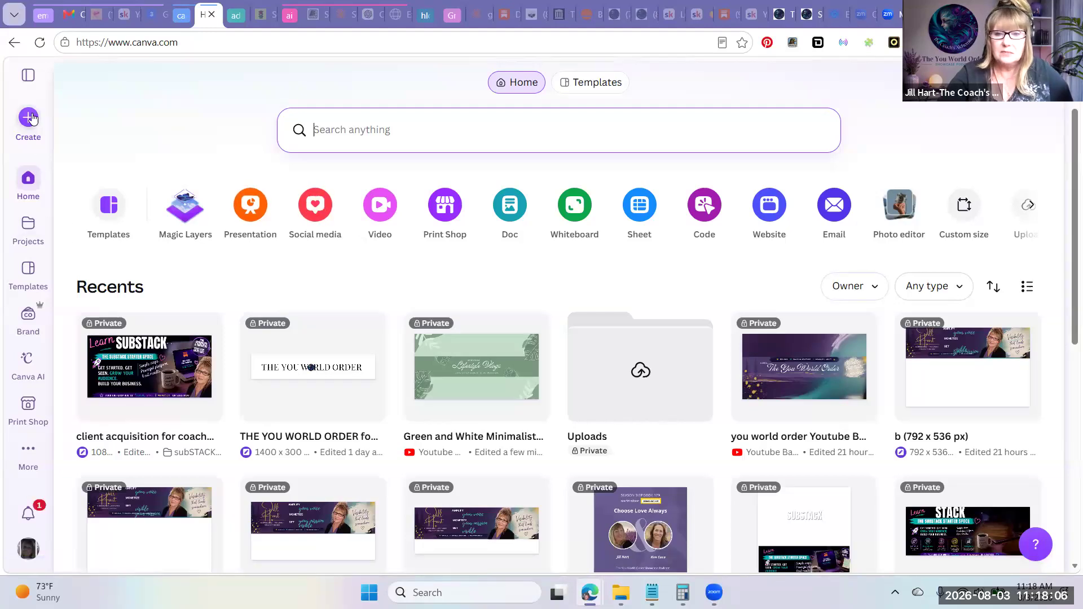
pyautogui.click(963, 209)
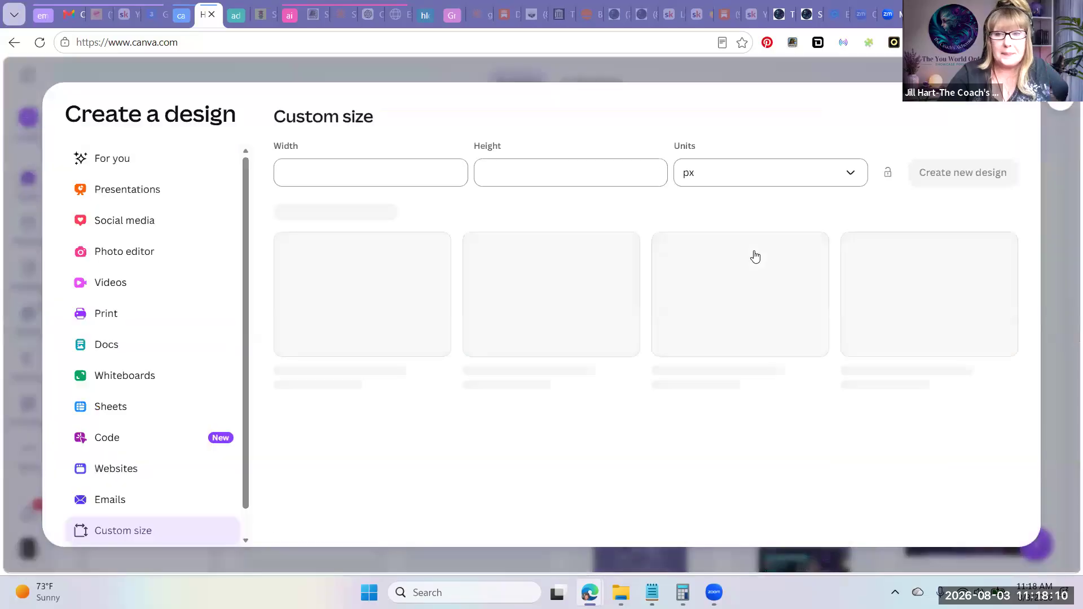
pyautogui.click(354, 179)
pyautogui.write('1344')
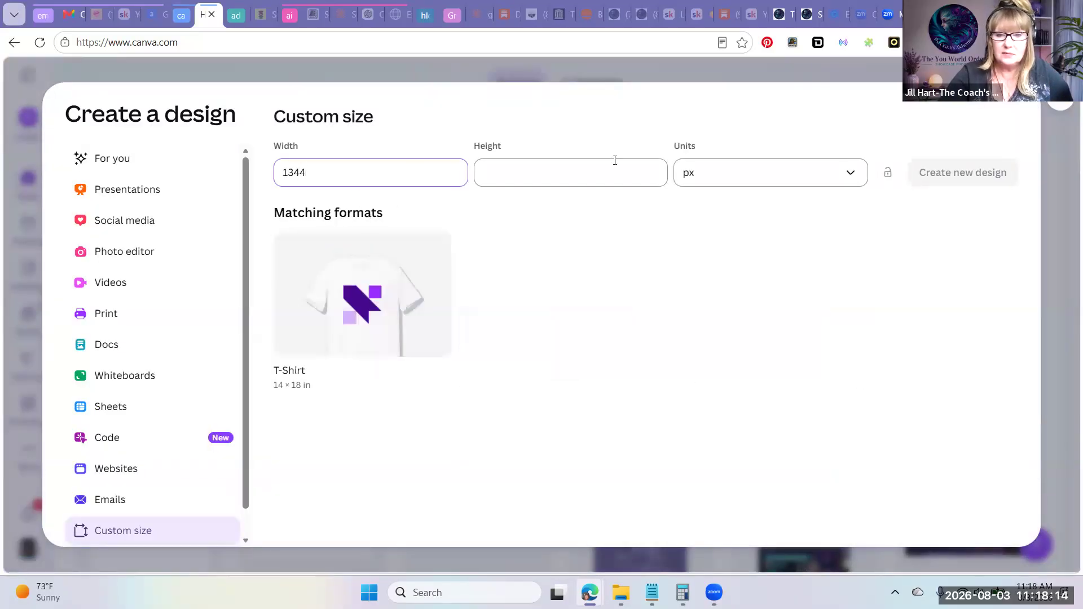
pyautogui.click(570, 182)
pyautogui.write('256')
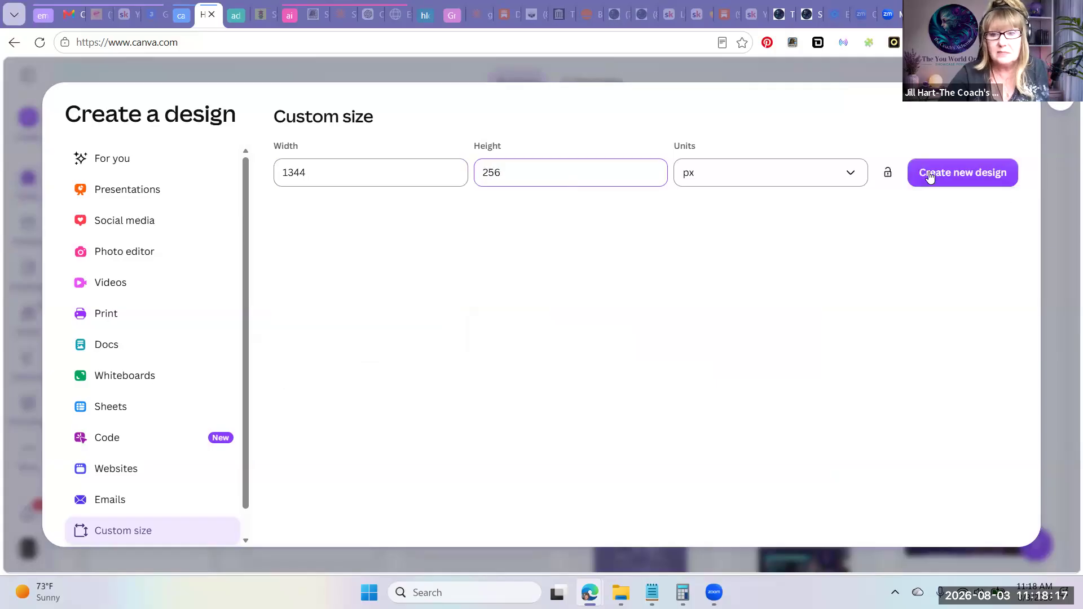
pyautogui.click(929, 175)
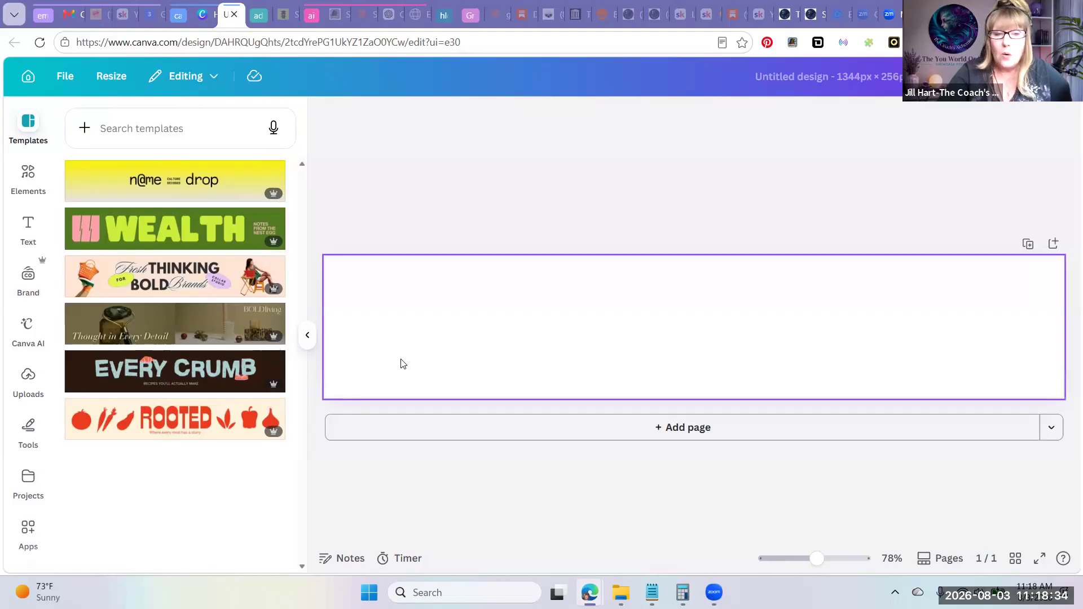
# Add a brand-style Subheading text element to the blank page, rechecking the Substack header settings first
pyautogui.click(466, 346)
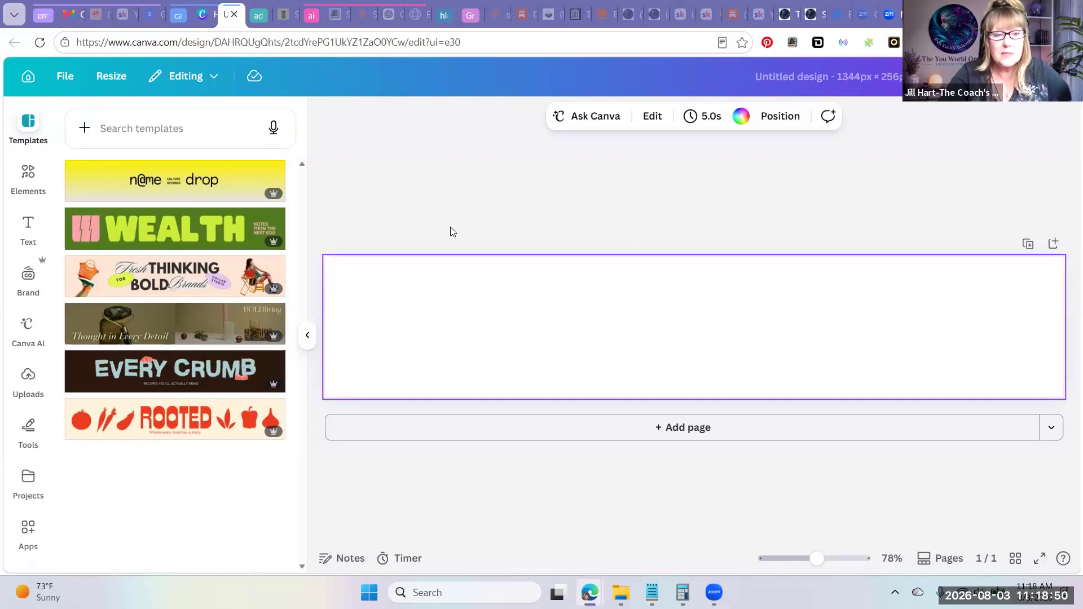
pyautogui.click(28, 226)
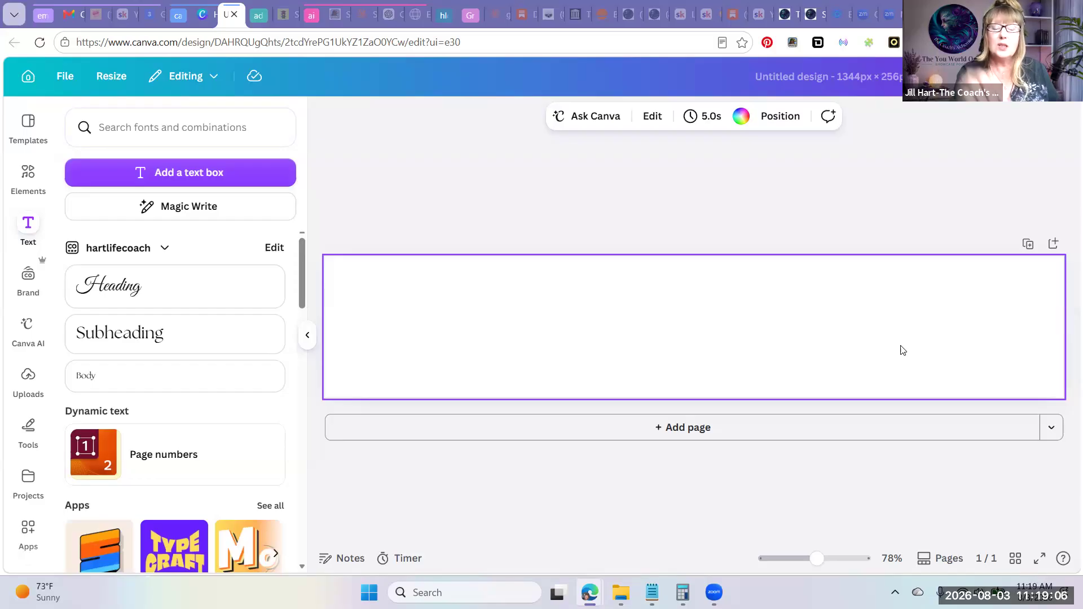
pyautogui.click(822, 16)
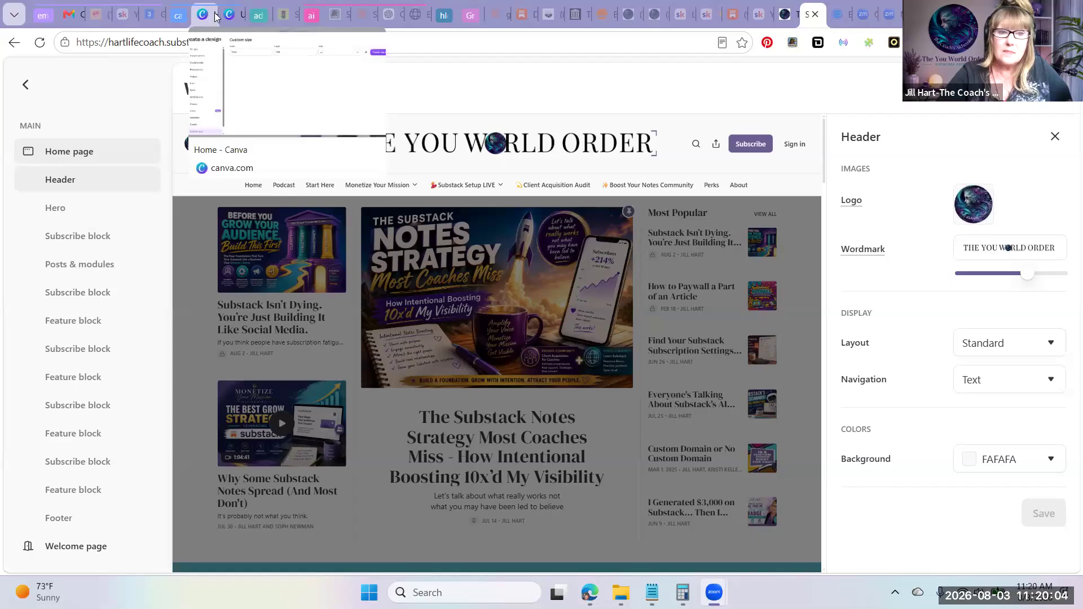
pyautogui.click(235, 18)
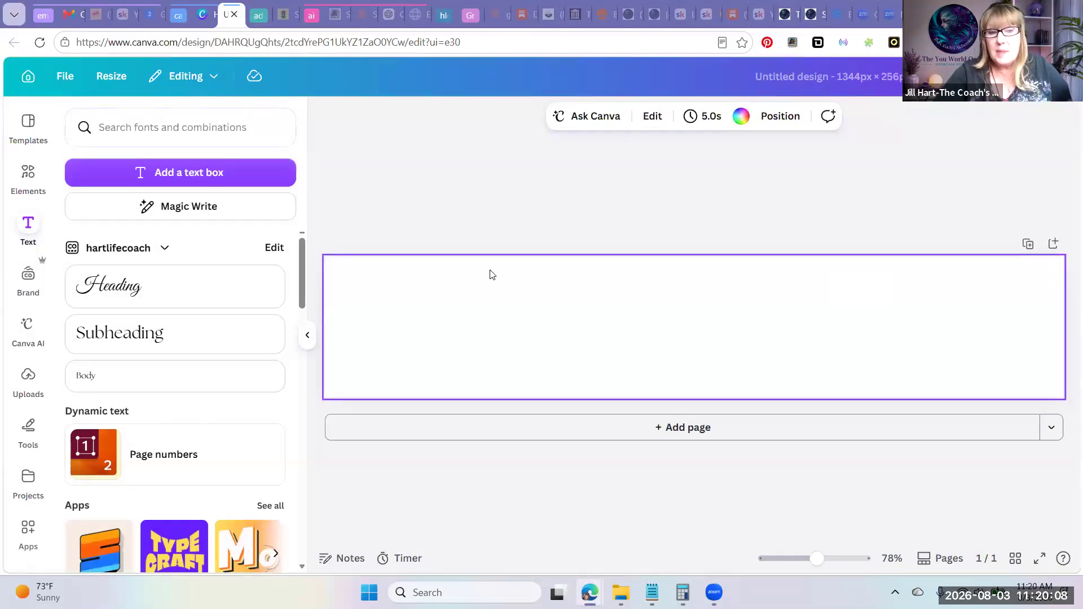
pyautogui.click(227, 332)
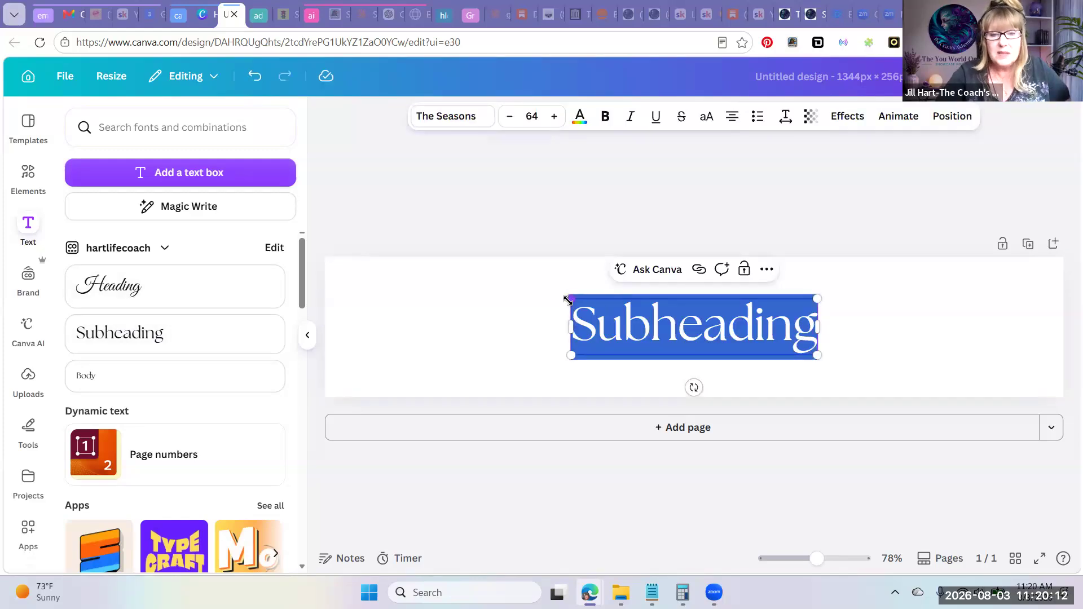
# Enlarge the subheading text to font size 147 and delete the accidentally added second page
pyautogui.moveTo(530, 283); pyautogui.dragTo(417, 269)
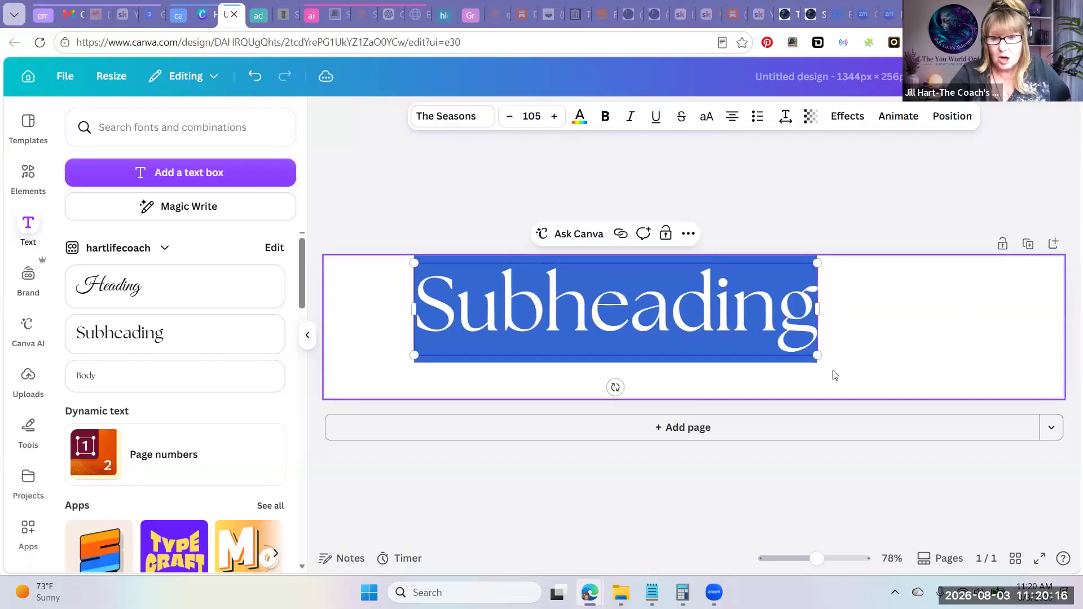
pyautogui.moveTo(912, 396); pyautogui.dragTo(982, 438)
pyautogui.click(988, 433)
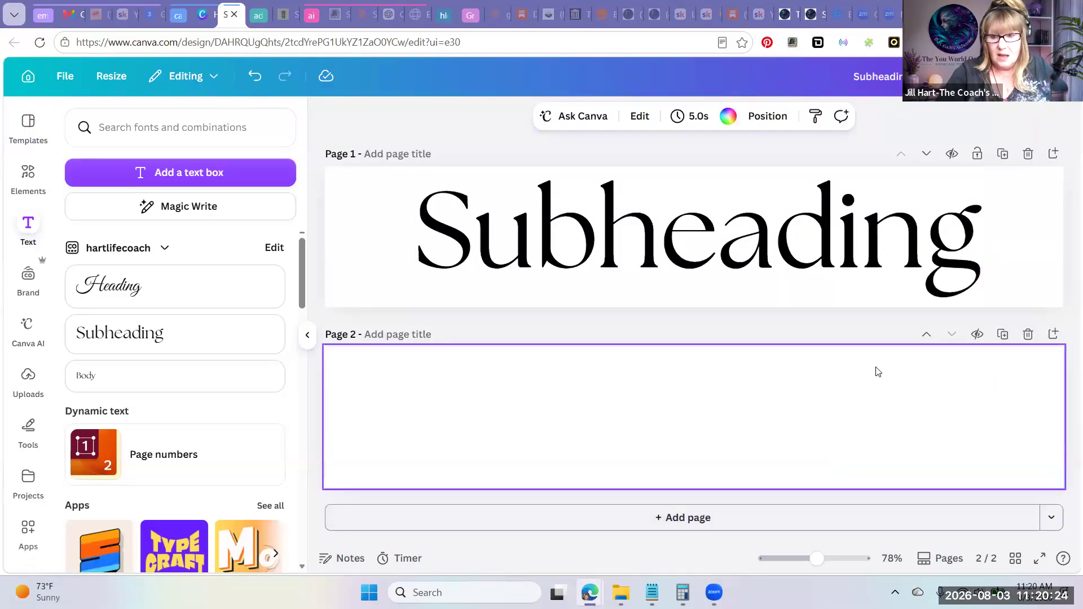
pyautogui.click(1027, 334)
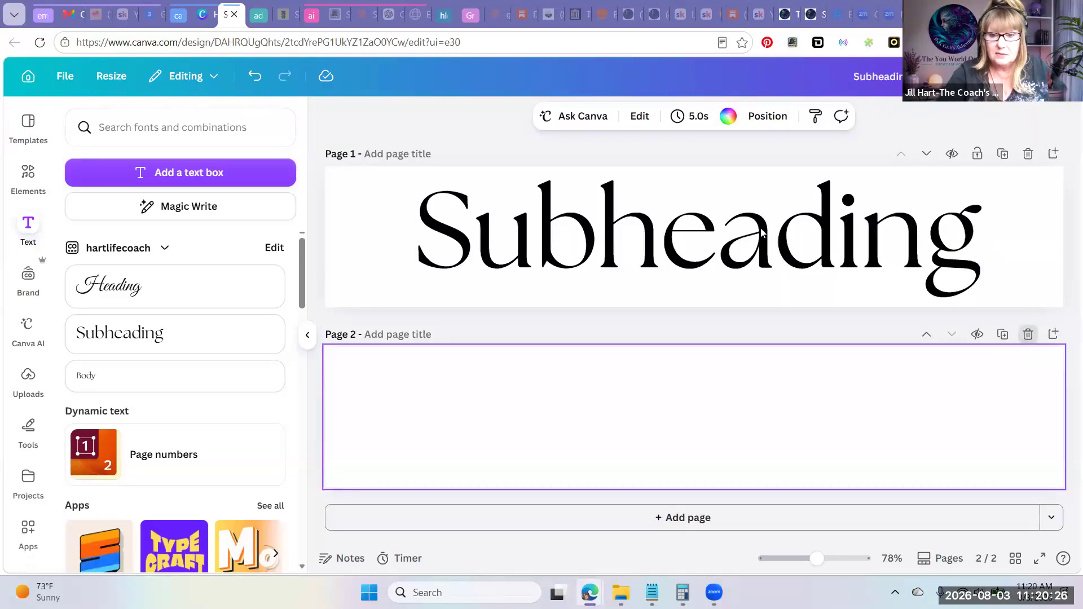
# Try the League Spartan and Times New Roman MT fonts on the subheading text
pyautogui.click(648, 324)
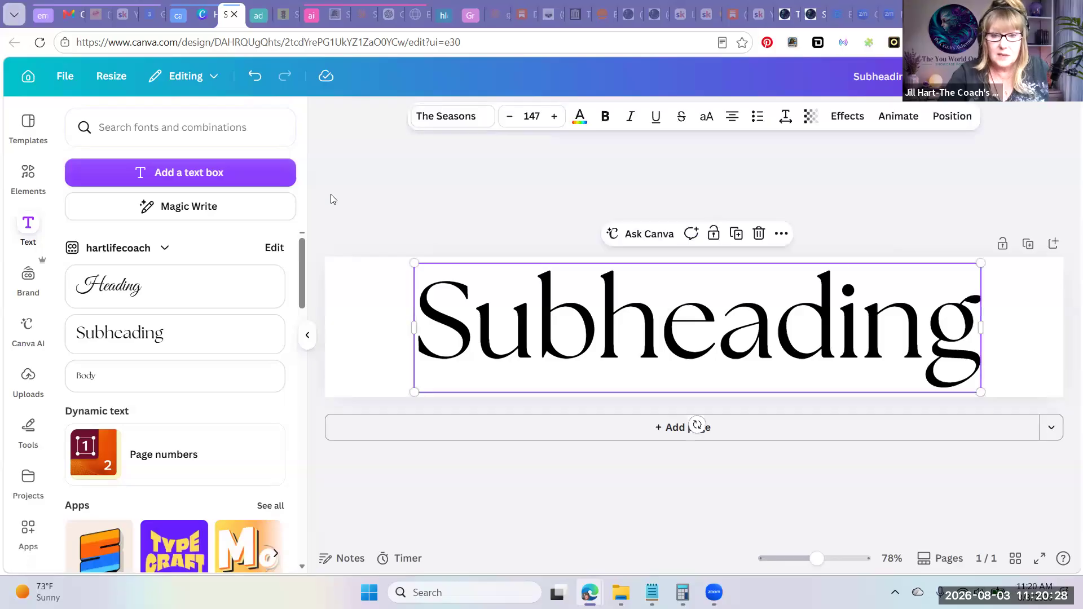
pyautogui.click(441, 123)
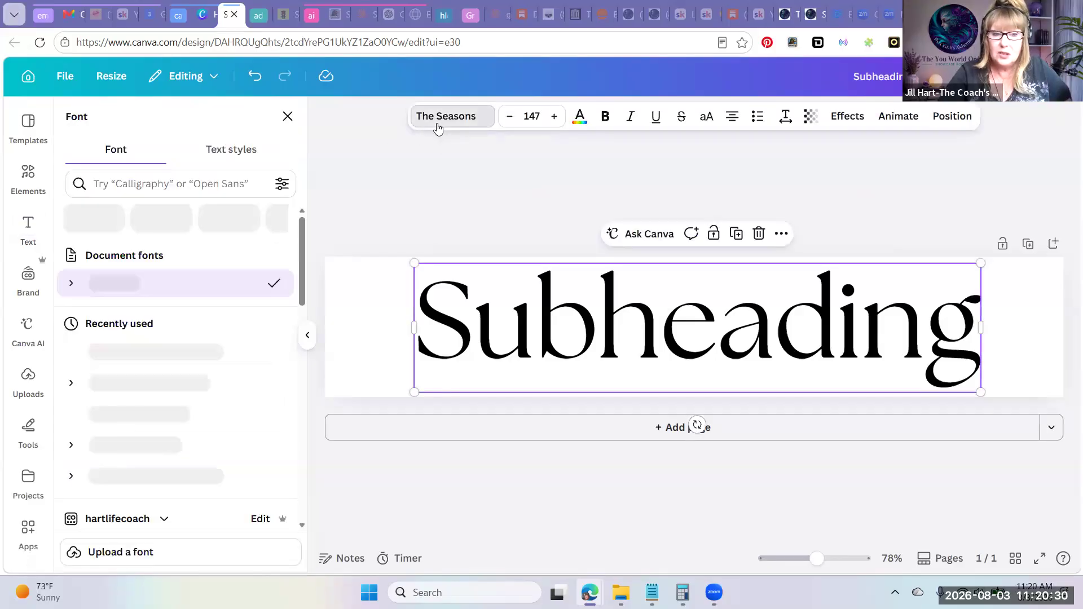
pyautogui.scroll(-5, 181, 448)
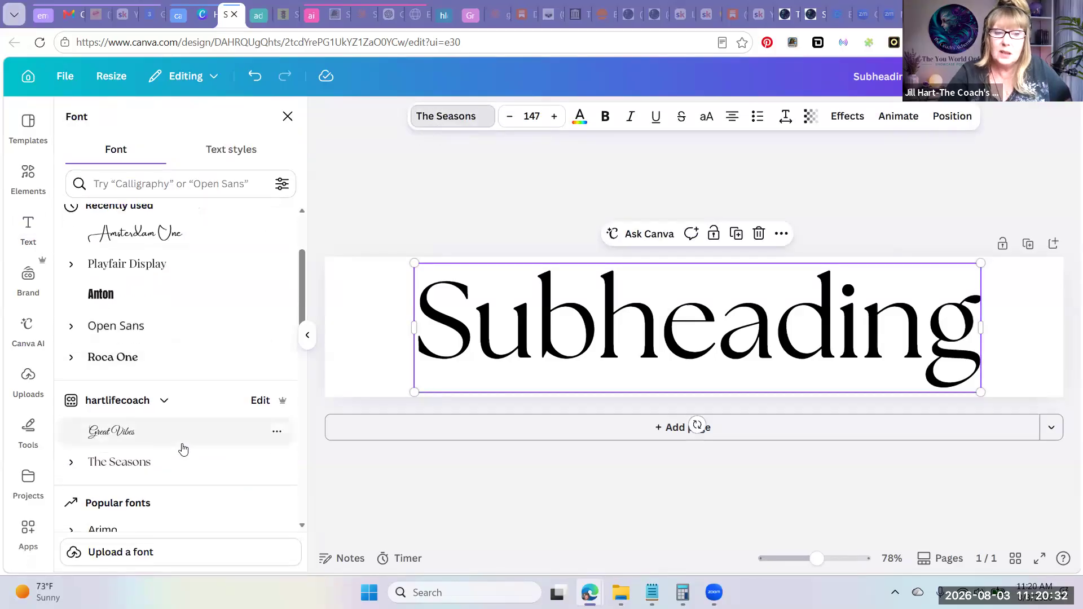
pyautogui.scroll(-3, 182, 448)
pyautogui.click(182, 445)
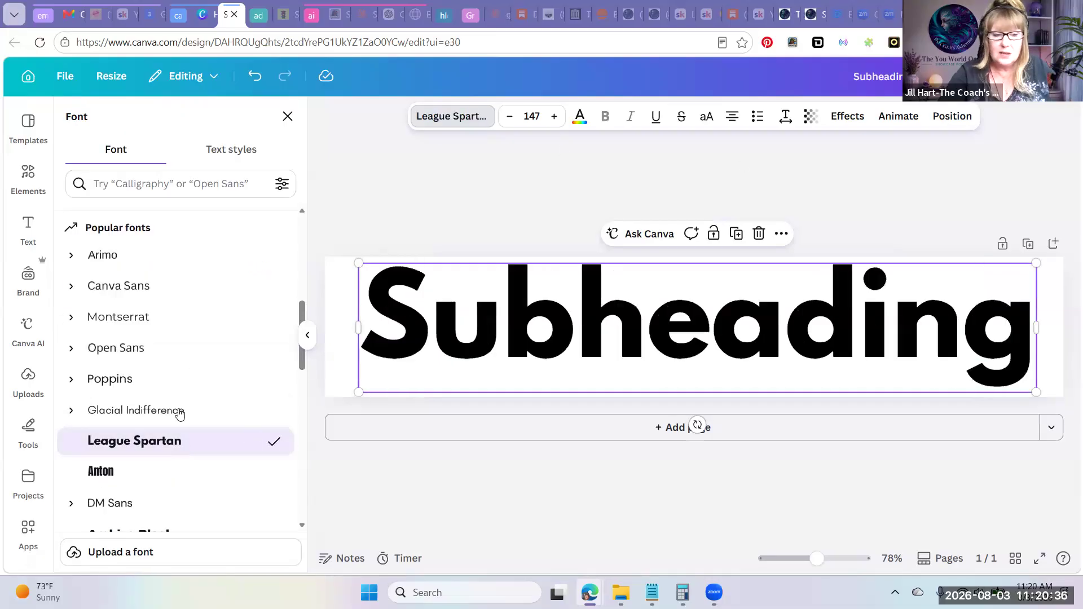
pyautogui.scroll(-4, 180, 414)
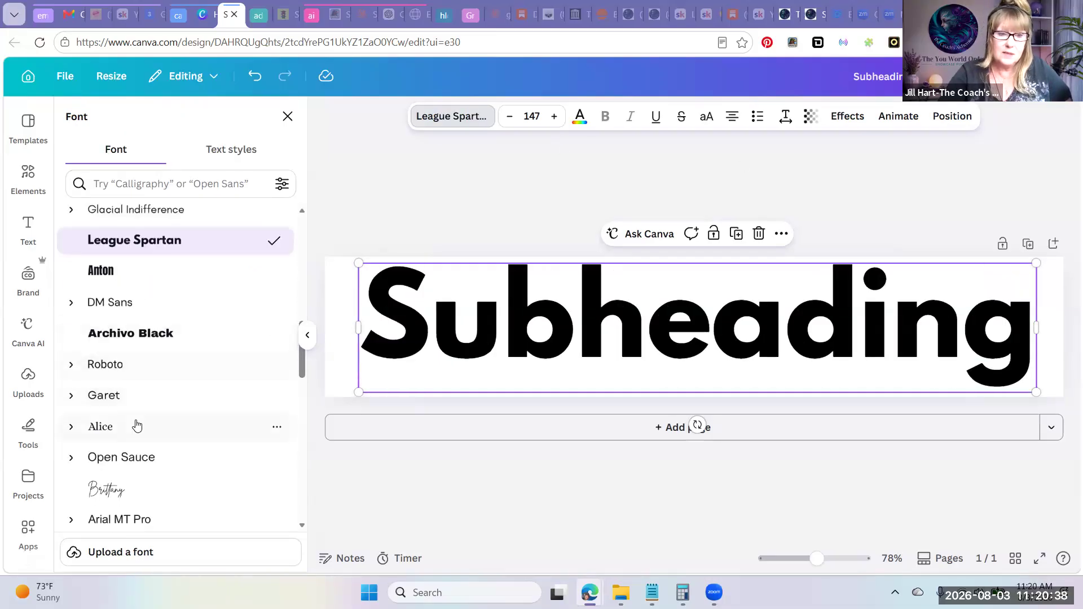
pyautogui.scroll(-1, 137, 425)
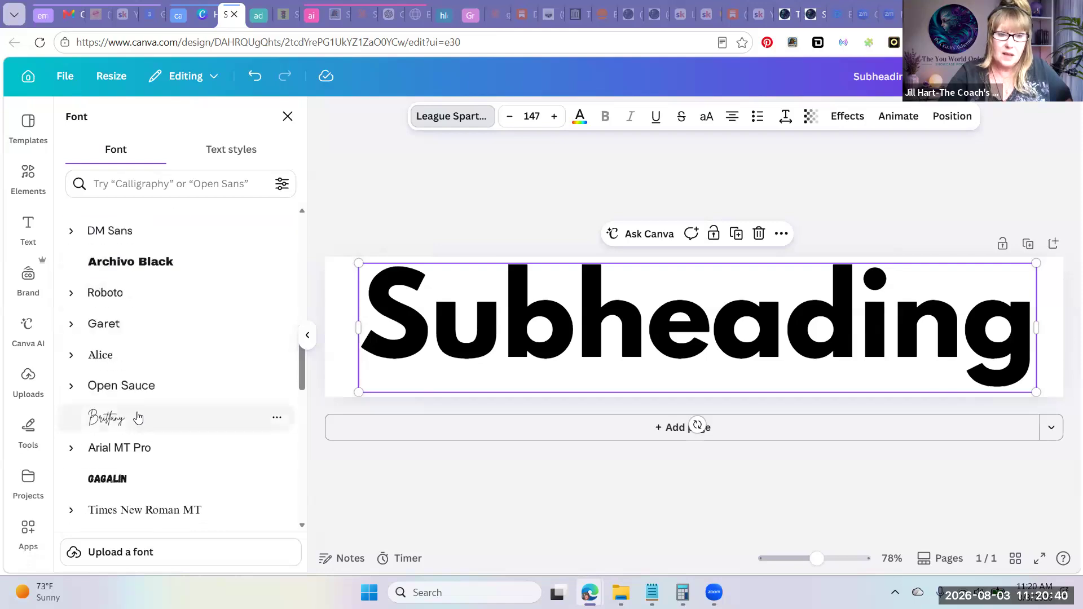
pyautogui.scroll(-3, 149, 464)
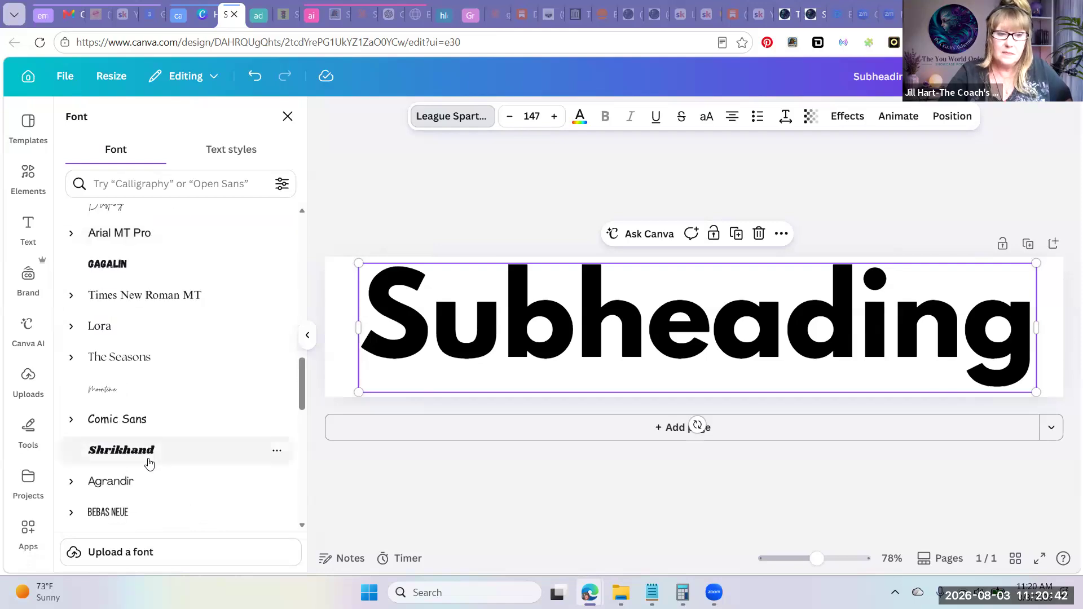
pyautogui.click(138, 310)
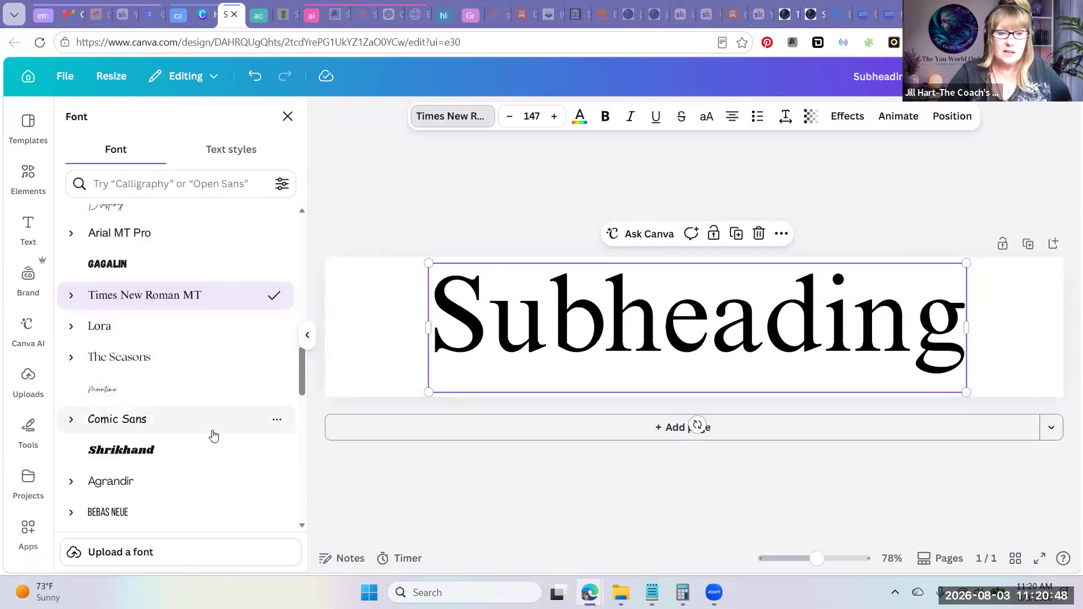
# Set the subheading text's font to Playfair Display, trying Noto Serif Ethiopic Condensed first
pyautogui.scroll(-4, 213, 435)
pyautogui.scroll(-2, 213, 435)
pyautogui.click(175, 380)
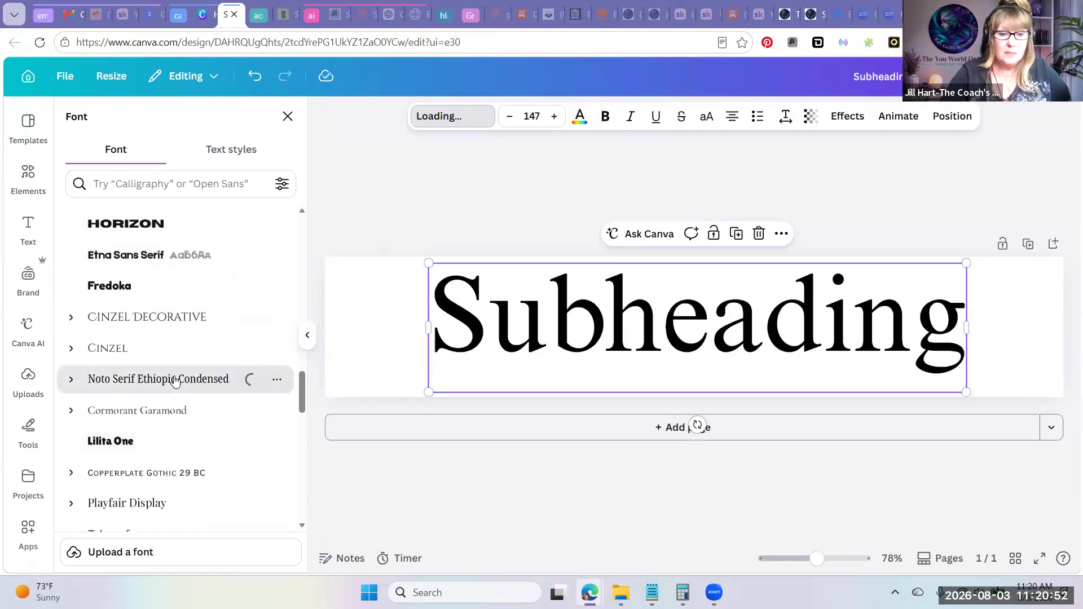
pyautogui.click(143, 511)
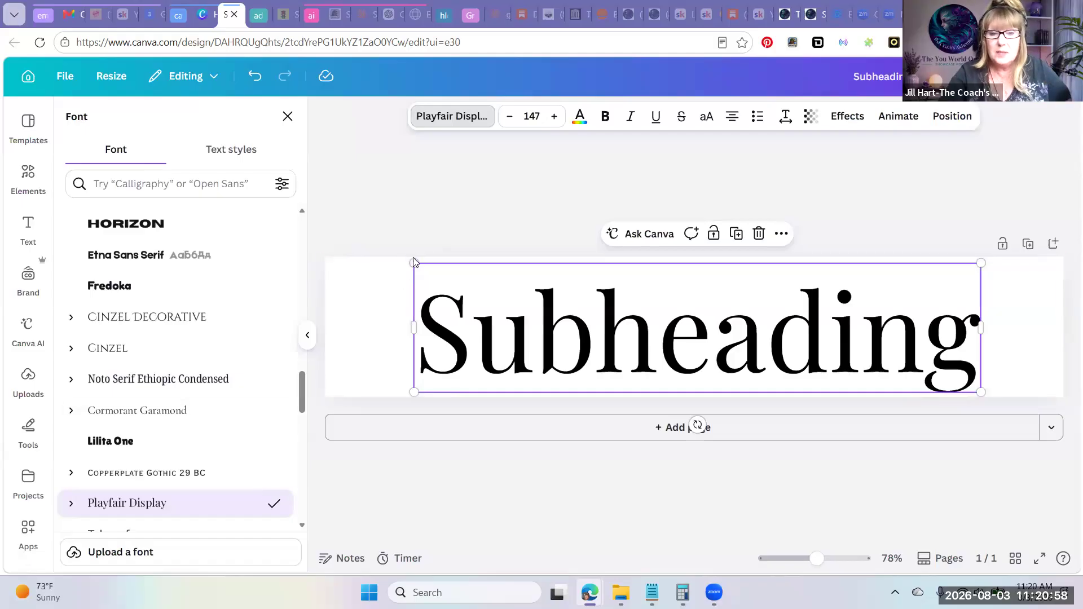
# Enlarge the subheading text to font size 153 and replace its wording with "Our Great Stuff"
pyautogui.moveTo(414, 265); pyautogui.dragTo(393, 259)
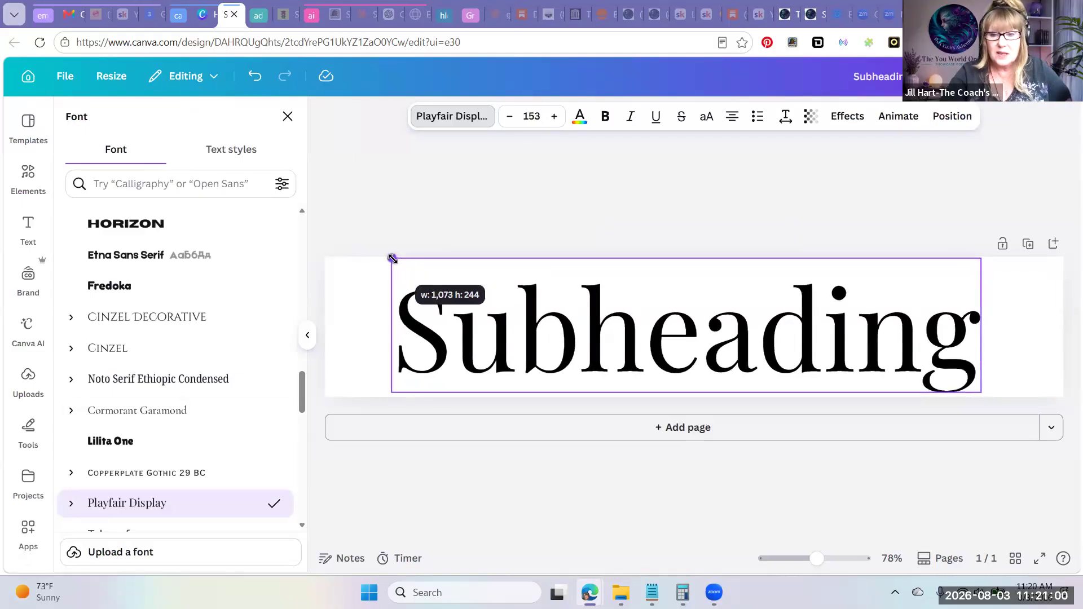
pyautogui.doubleClick(464, 337)
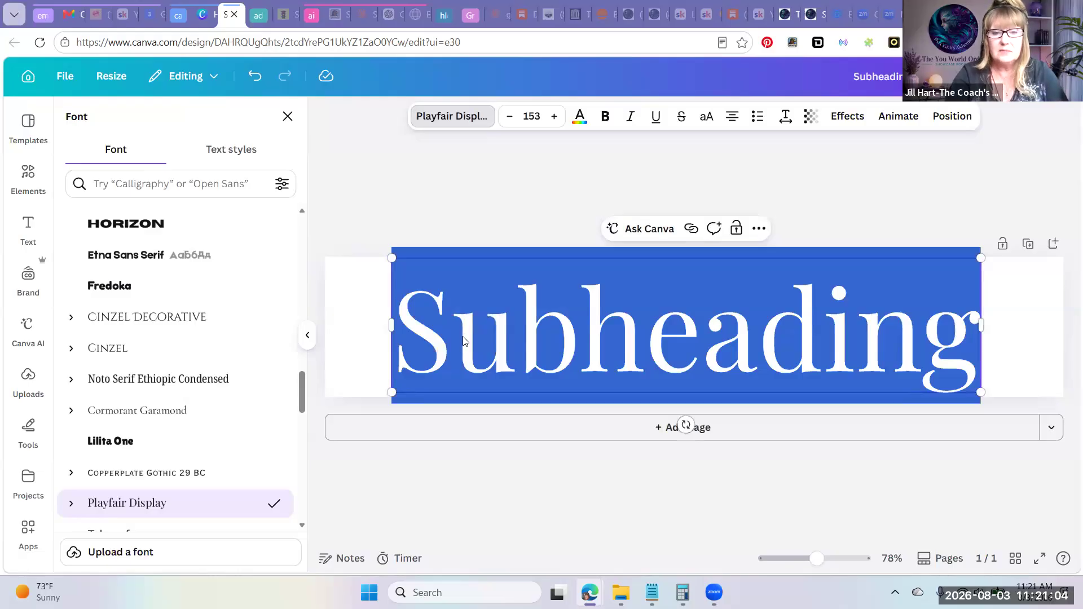
pyautogui.write('Our Gret')
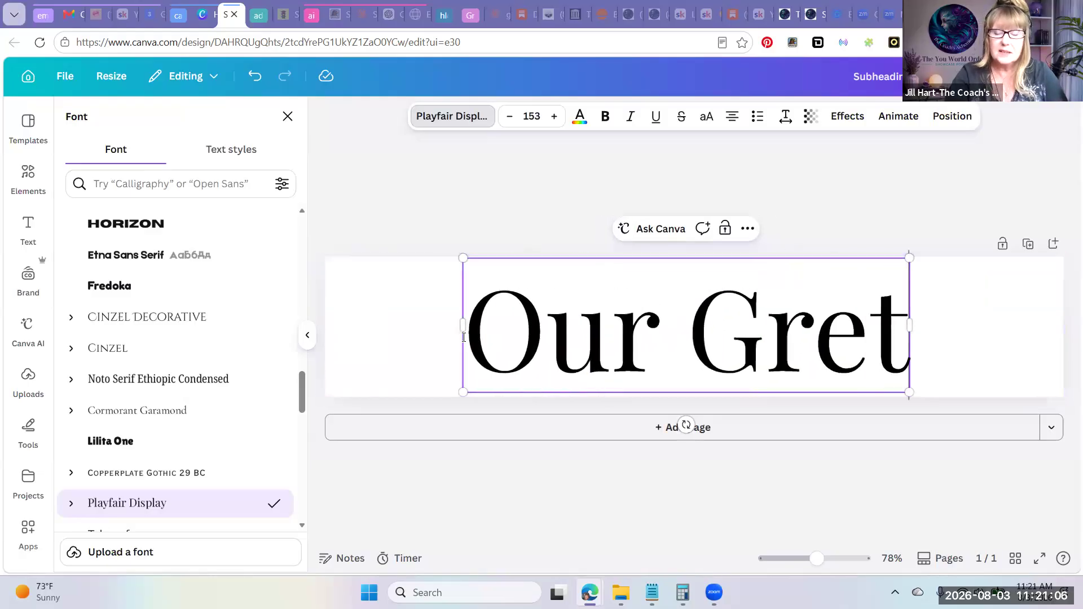
pyautogui.press('BackSpace')
pyautogui.write('at')
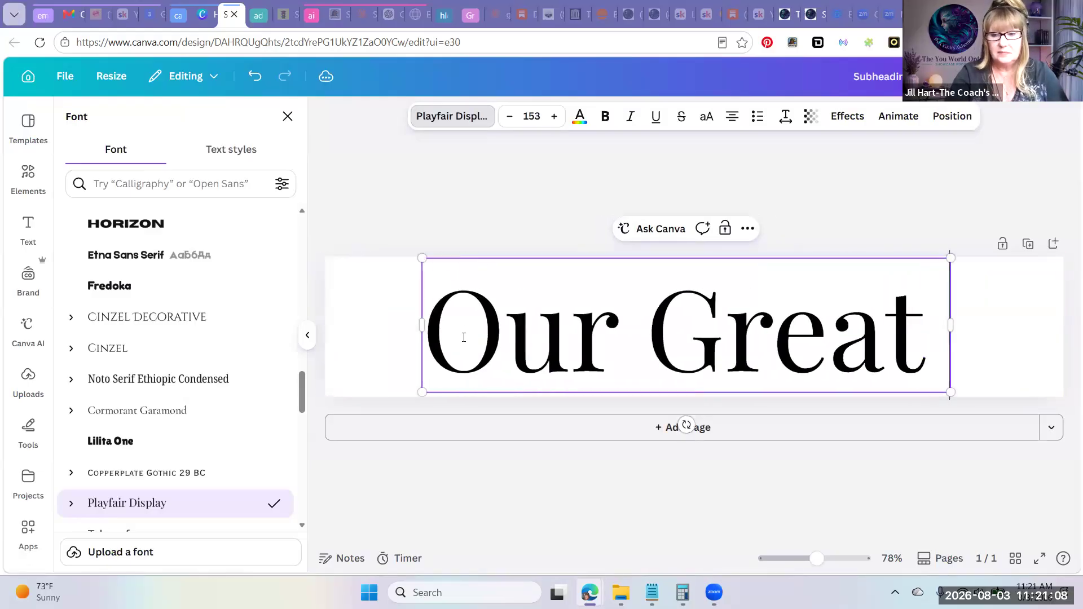
pyautogui.write(' Stuff')
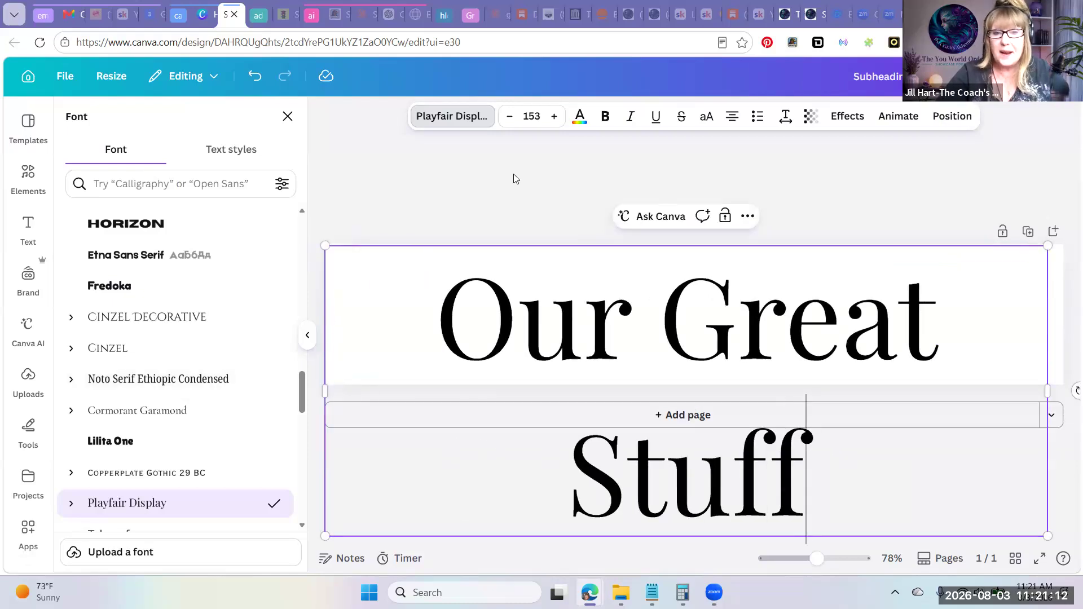
# Reduce the font size of the "Our Great Stuff" text to 141 to fit it on one line
pyautogui.click(508, 121)
pyautogui.click(508, 121)
pyautogui.click(508, 121)
pyautogui.click(509, 121)
pyautogui.click(508, 121)
pyautogui.click(508, 121)
pyautogui.click(509, 120)
pyautogui.click(508, 121)
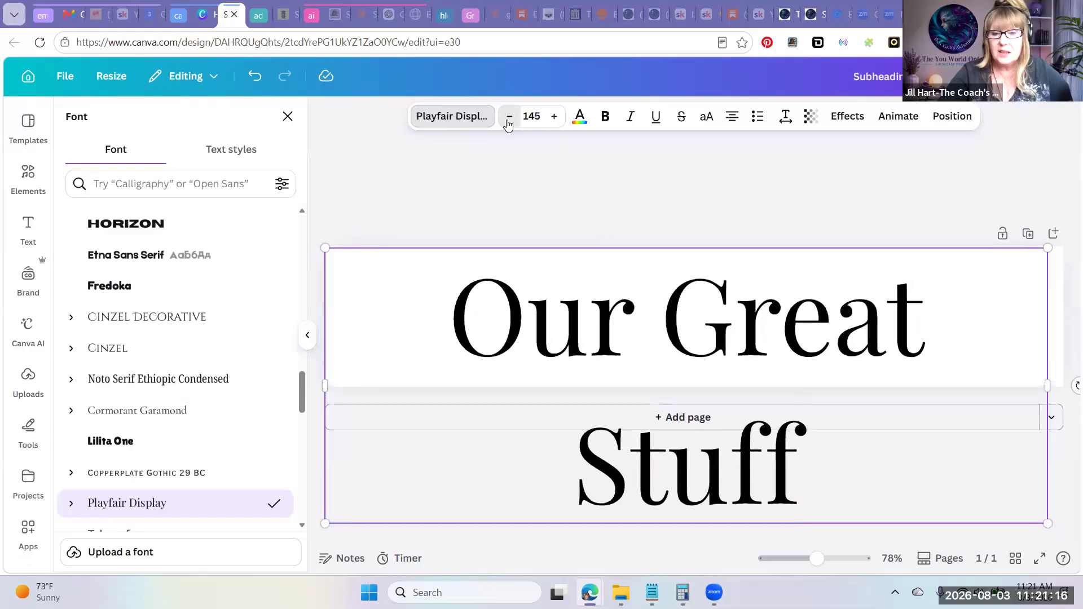
pyautogui.click(508, 121)
pyautogui.click(508, 121)
pyautogui.click(509, 121)
pyautogui.click(508, 121)
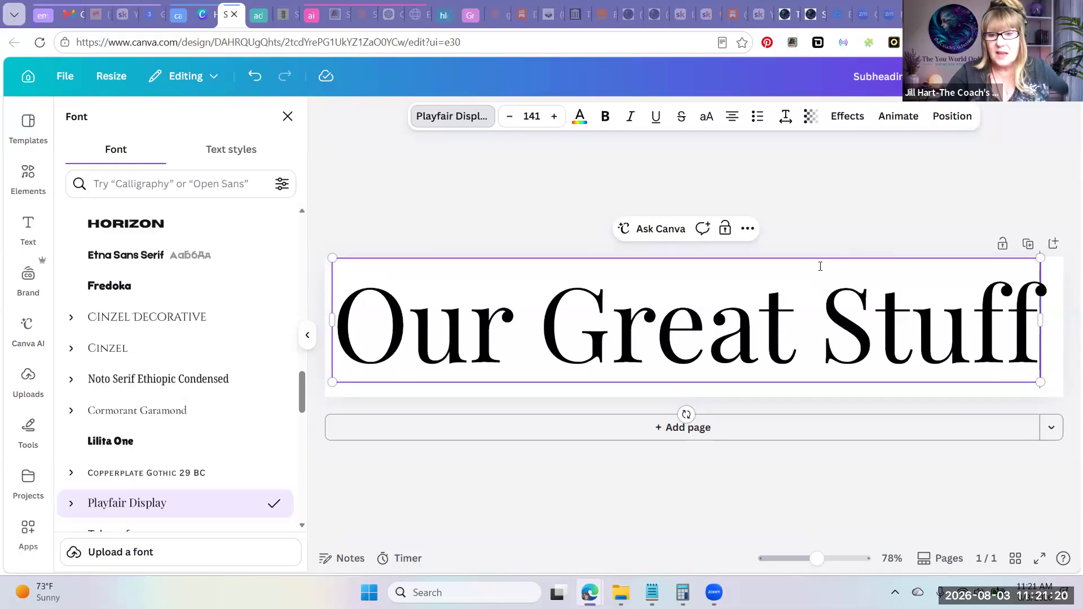
# Shift the "Our Great Stuff" text slightly to the right and down on the page
pyautogui.click(854, 254)
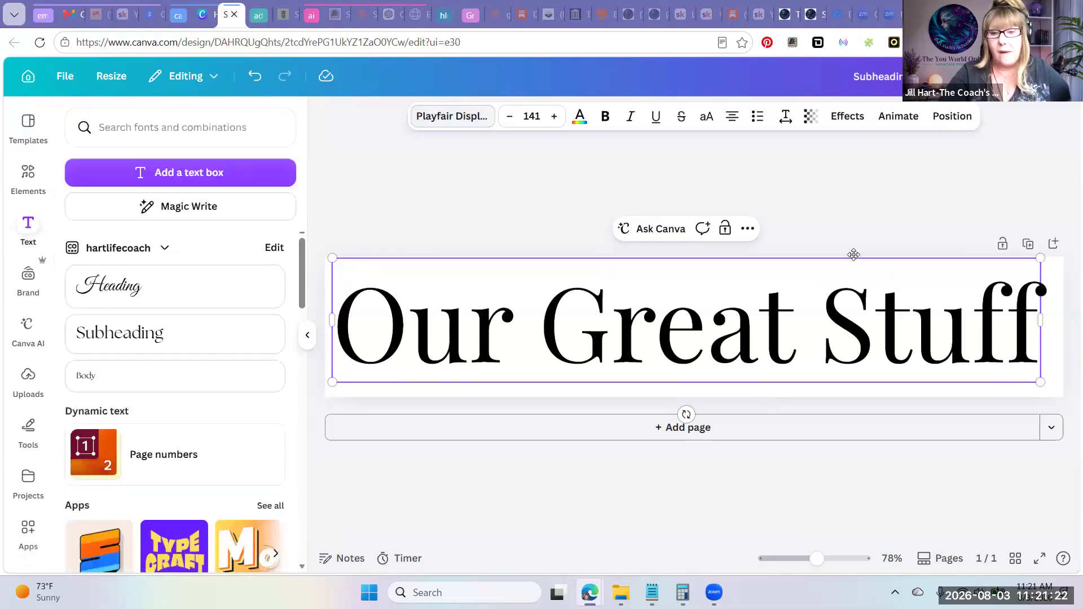
pyautogui.click(779, 243)
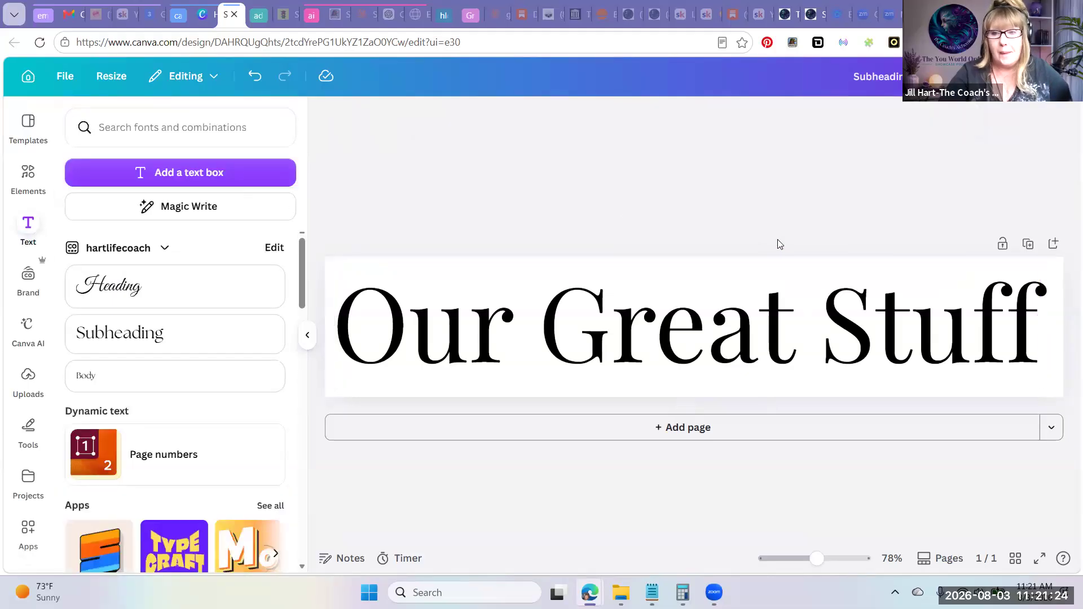
pyautogui.click(779, 305)
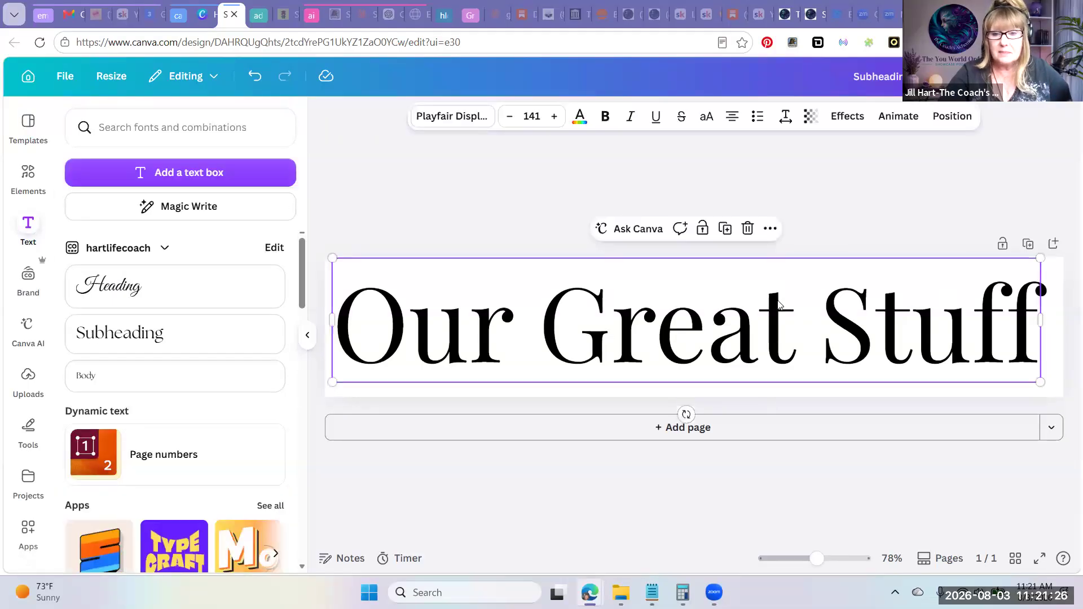
pyautogui.moveTo(779, 305); pyautogui.dragTo(786, 305)
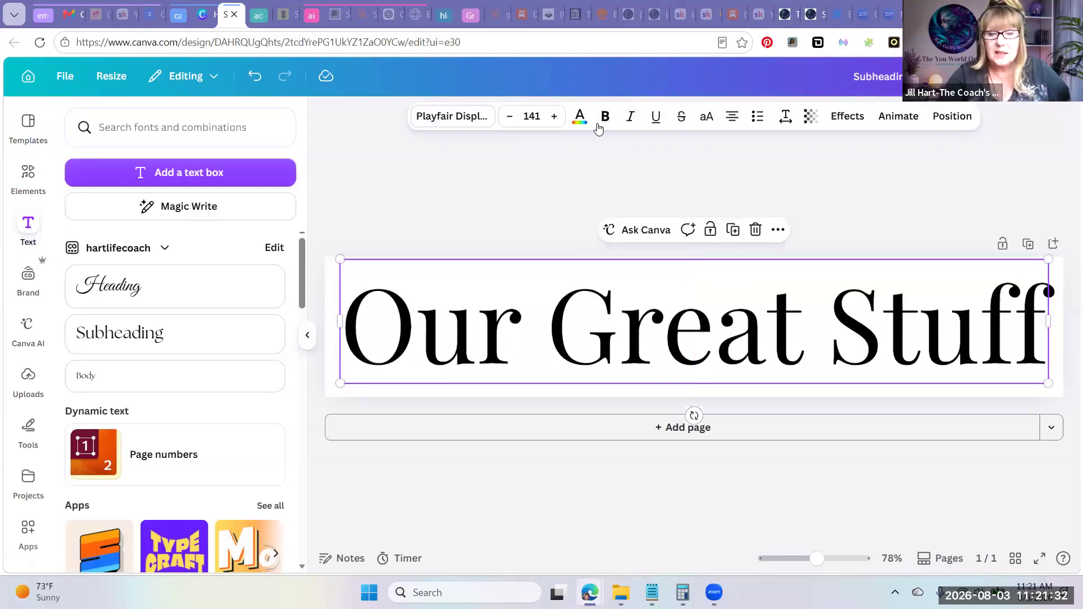
# Change the wordmark text's color to the bright red from the default solid colors
pyautogui.click(448, 214)
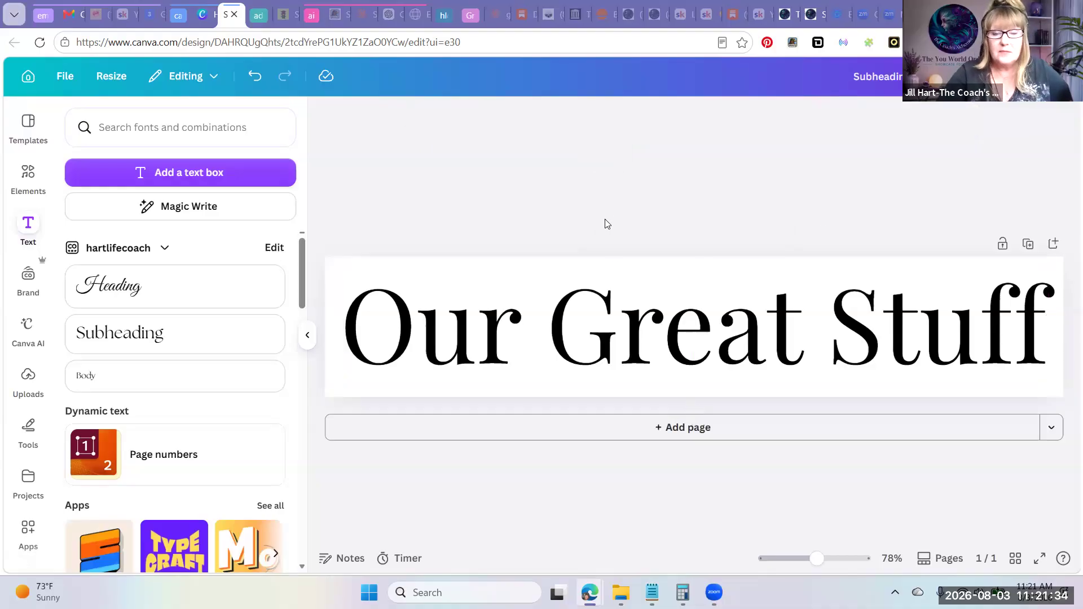
pyautogui.click(444, 341)
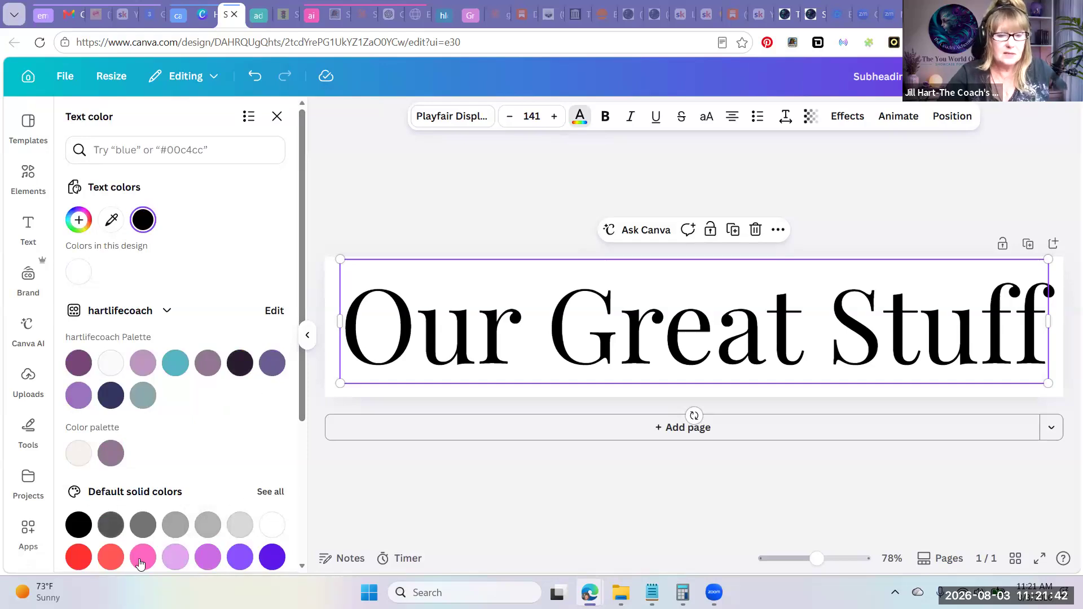
pyautogui.click(85, 560)
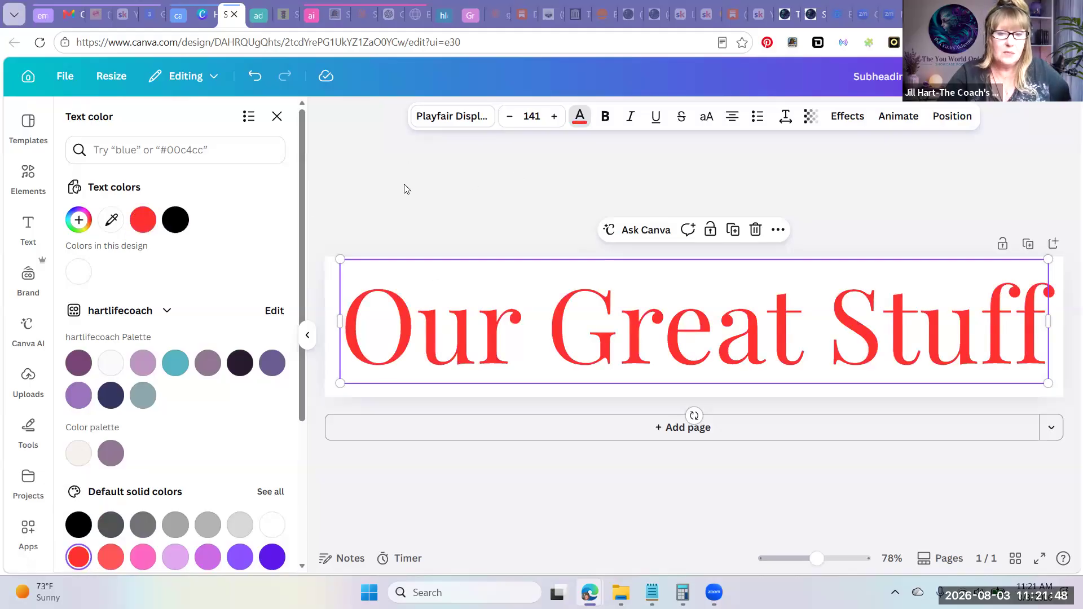
# Add the recently used green leaf branch graphic and place it over the "O" at the page's upper-left corner
pyautogui.click(28, 178)
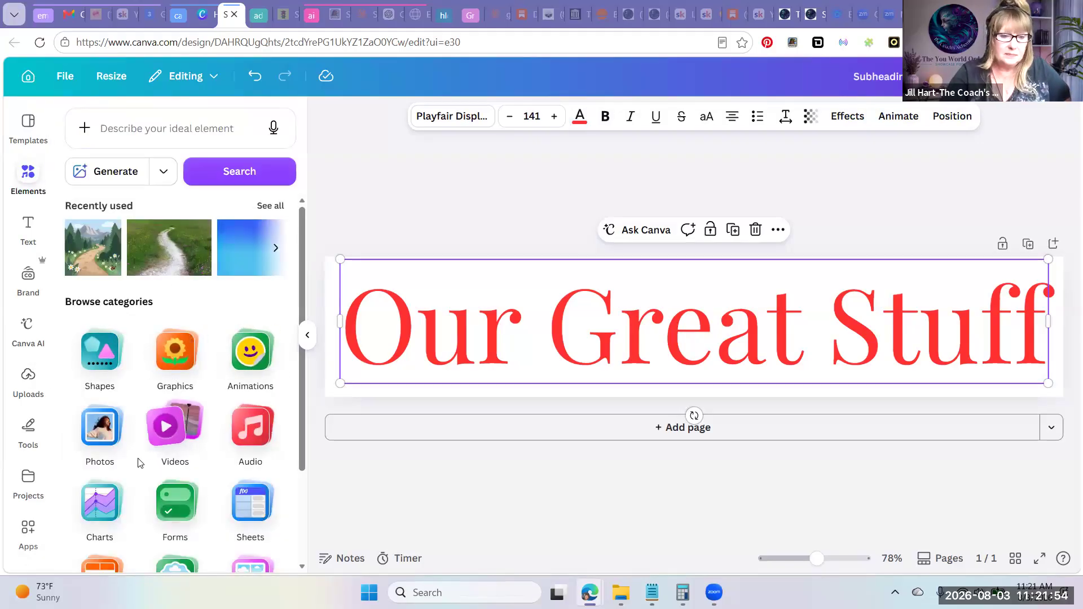
pyautogui.click(190, 361)
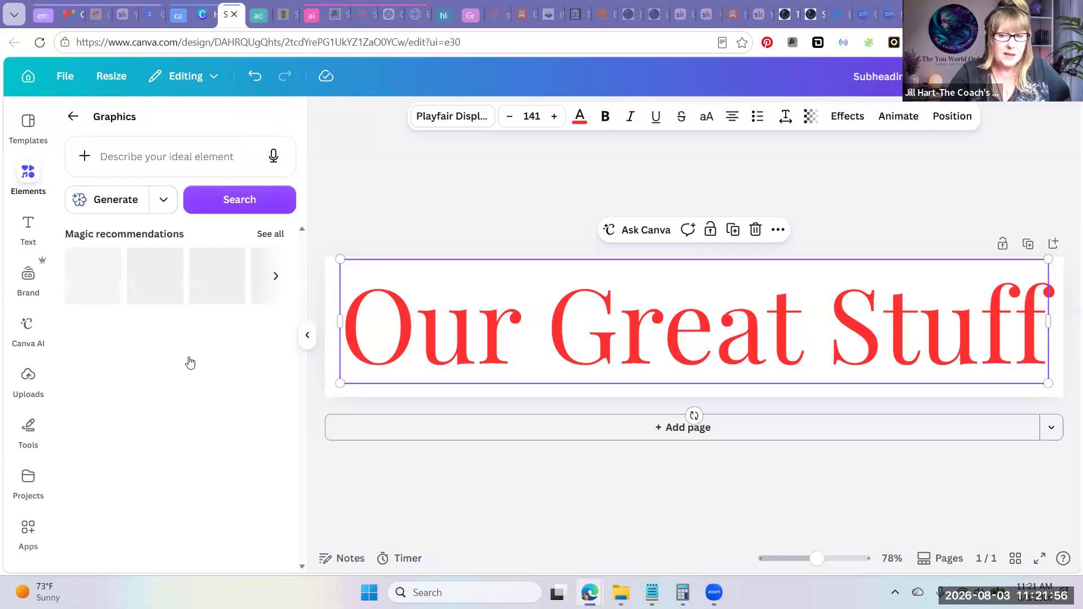
pyautogui.click(154, 150)
pyautogui.click(362, 163)
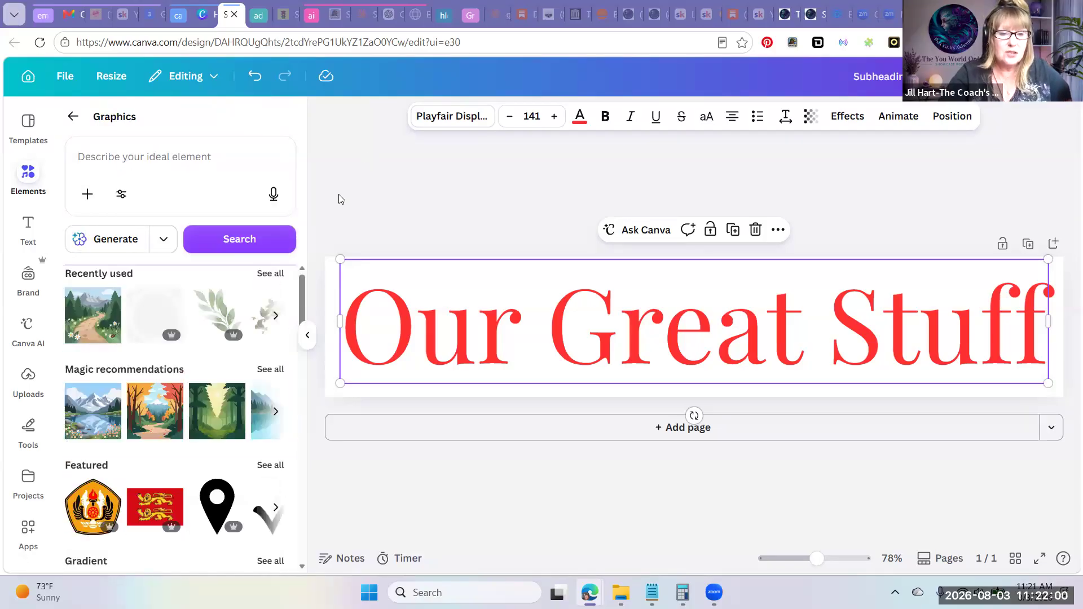
pyautogui.click(225, 272)
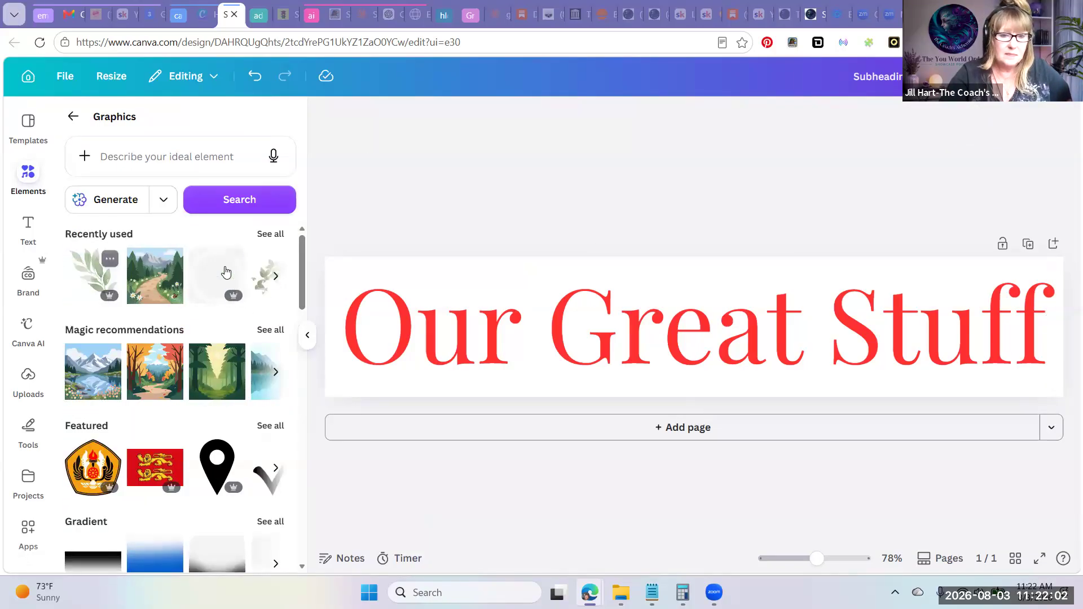
pyautogui.moveTo(694, 327); pyautogui.dragTo(378, 329)
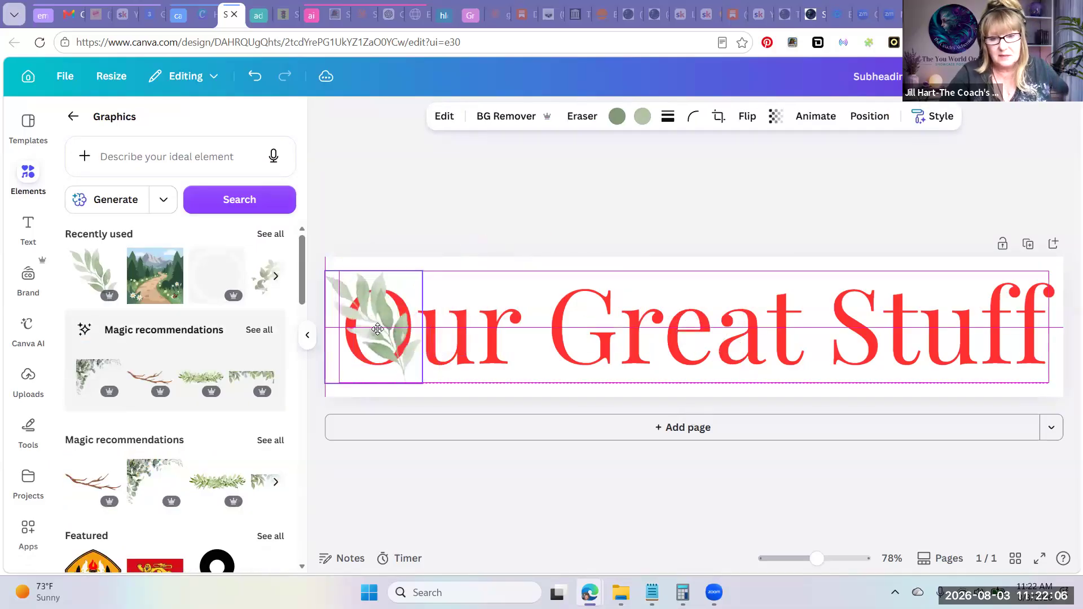
pyautogui.moveTo(483, 322); pyautogui.dragTo(427, 320)
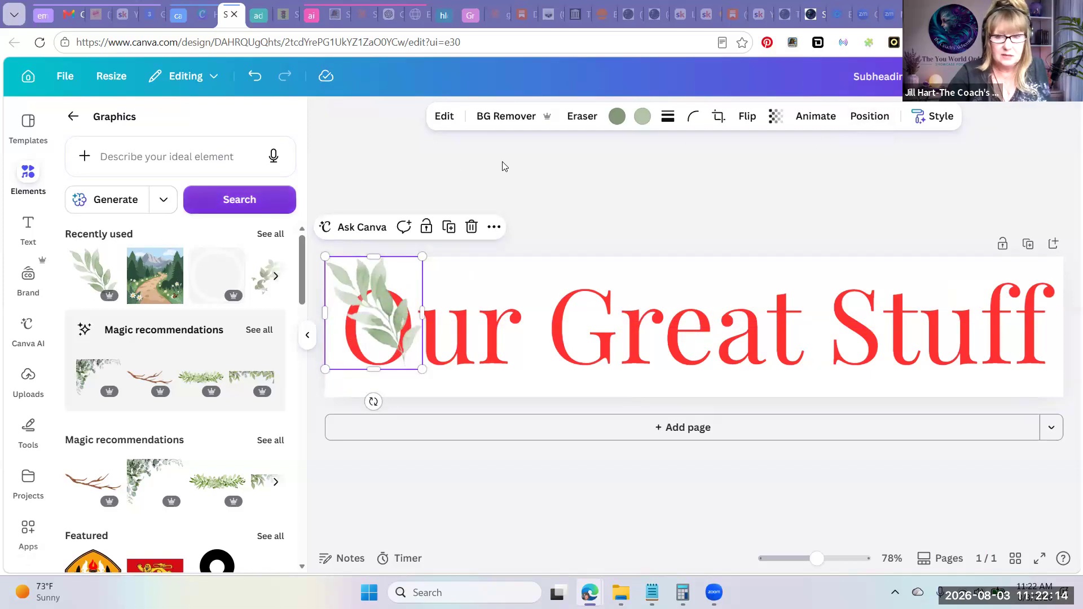
# Send the leaf graphic behind the wordmark text, then rotate it slightly counterclockwise and adjust its position
pyautogui.click(857, 127)
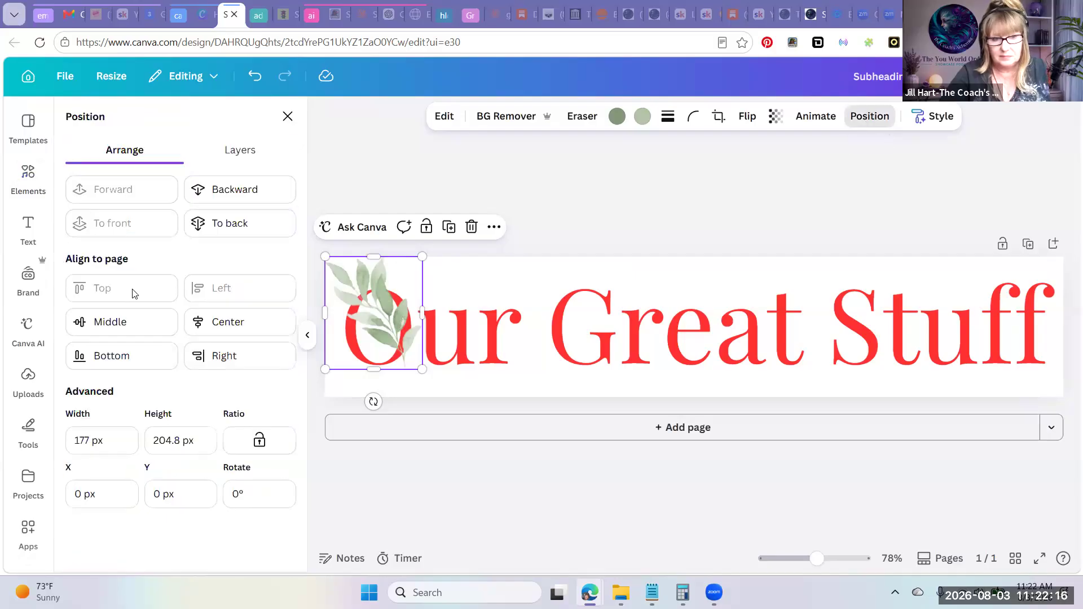
pyautogui.click(230, 224)
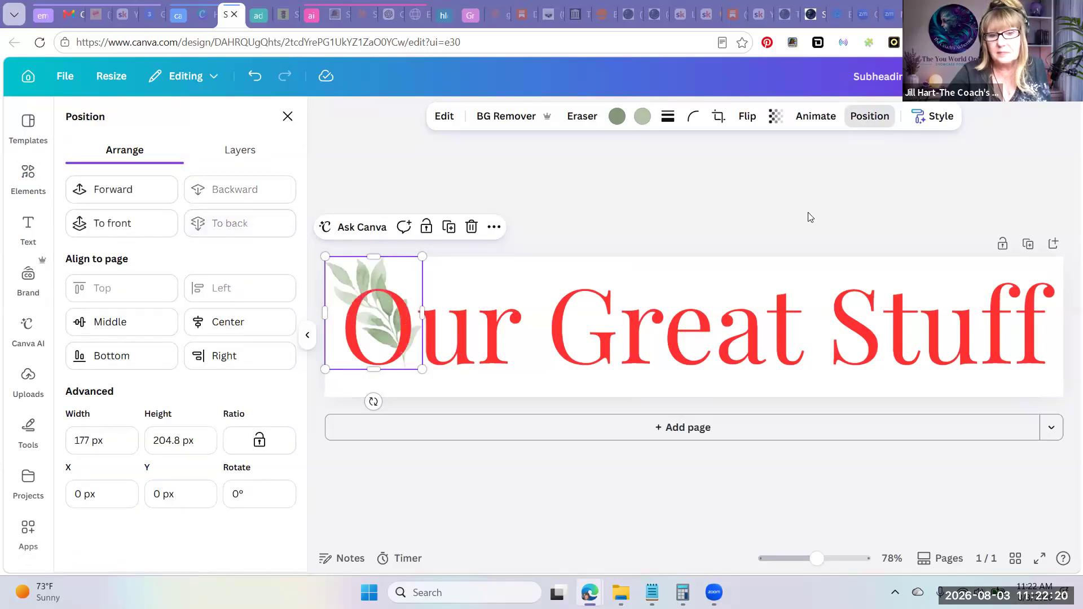
pyautogui.click(467, 464)
pyautogui.moveTo(374, 399); pyautogui.dragTo(402, 394)
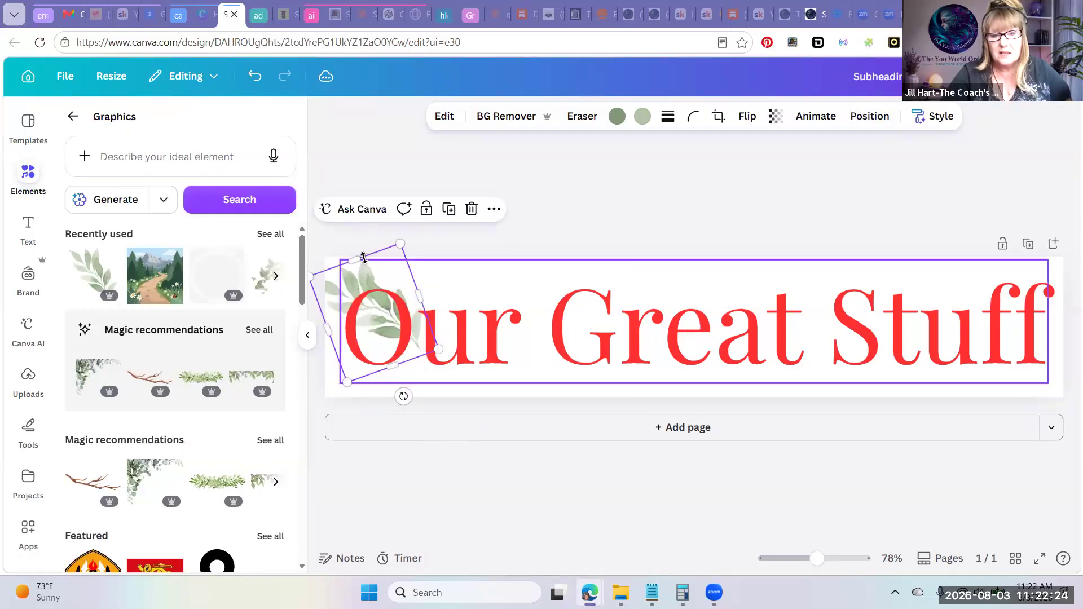
pyautogui.moveTo(386, 292)
pyautogui.mouseDown()
pyautogui.moveTo(391, 315)
pyautogui.moveTo(384, 281)
pyautogui.mouseUp()
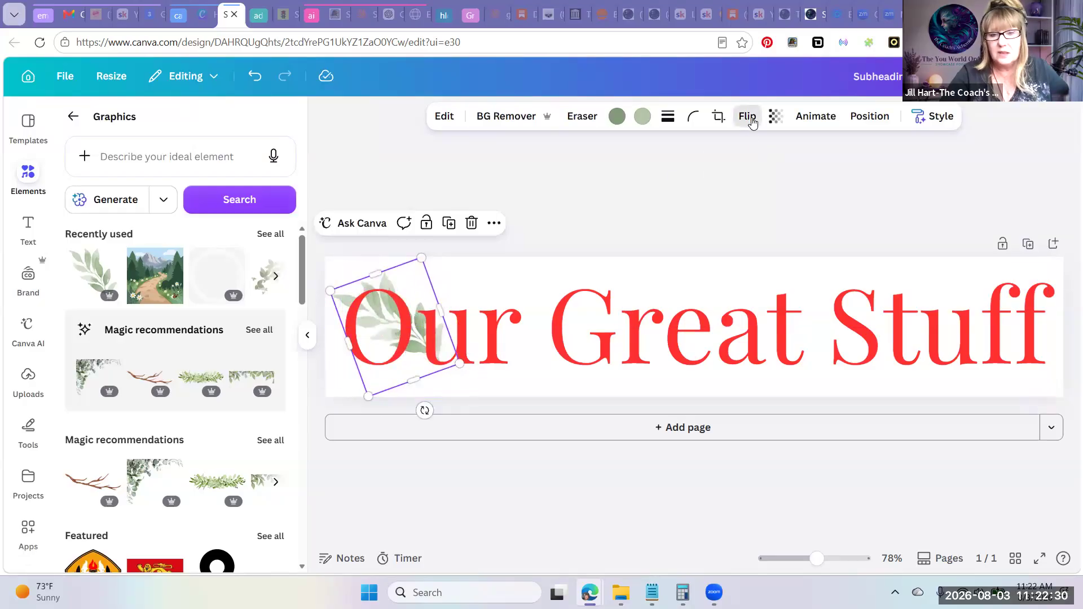
# Flip the leaf graphic horizontally and vertically
pyautogui.click(747, 117)
pyautogui.click(750, 159)
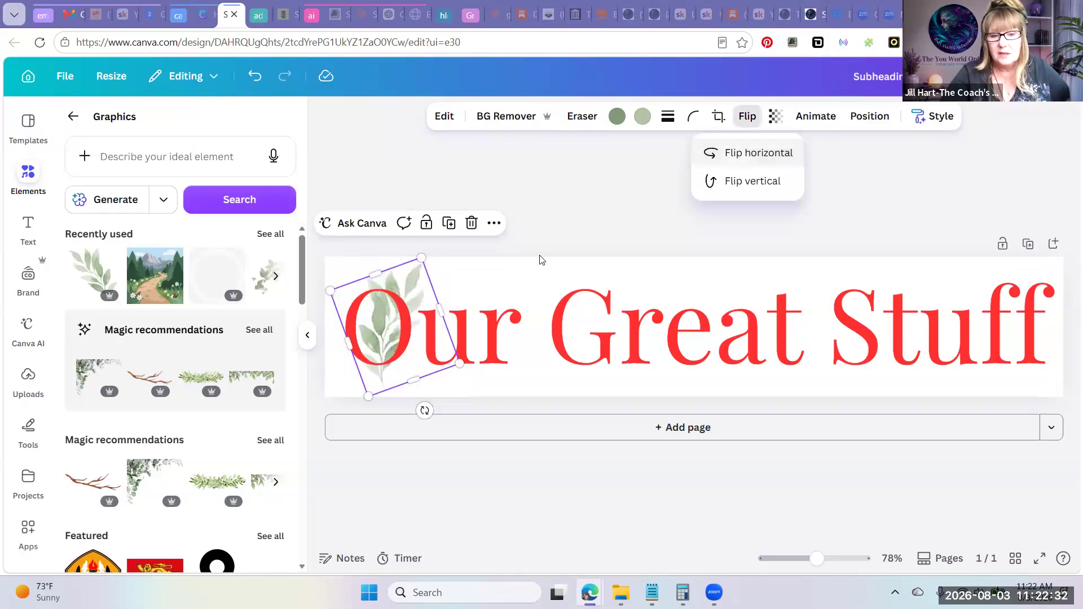
pyautogui.click(749, 179)
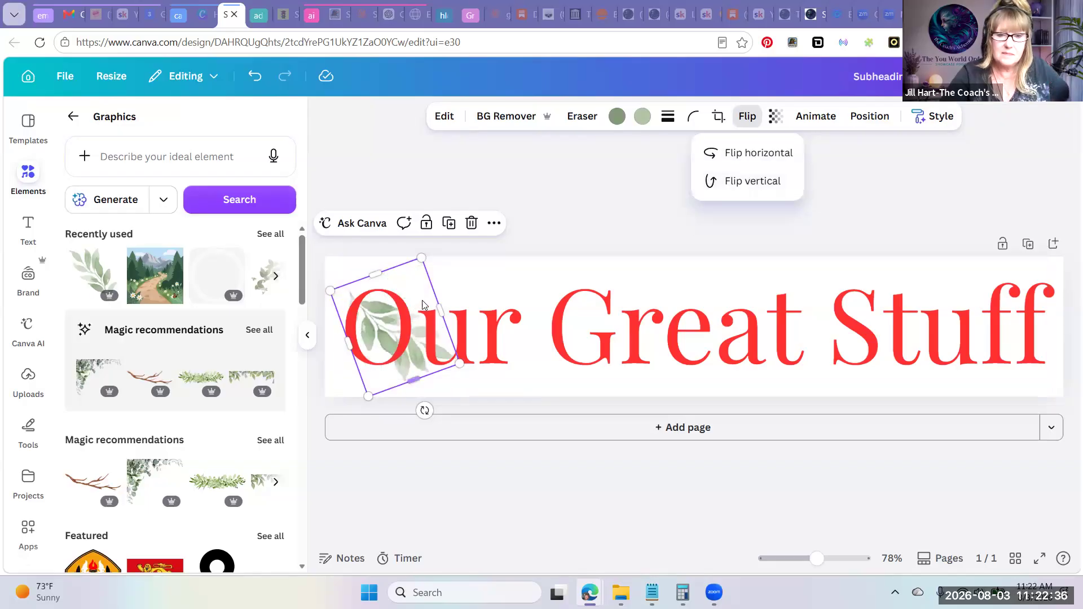
# Move the leaf graphic into the page's upper-left corner and set its transparency to 79
pyautogui.moveTo(397, 272)
pyautogui.mouseDown()
pyautogui.moveTo(417, 273)
pyautogui.moveTo(406, 278)
pyautogui.moveTo(399, 265)
pyautogui.mouseUp()
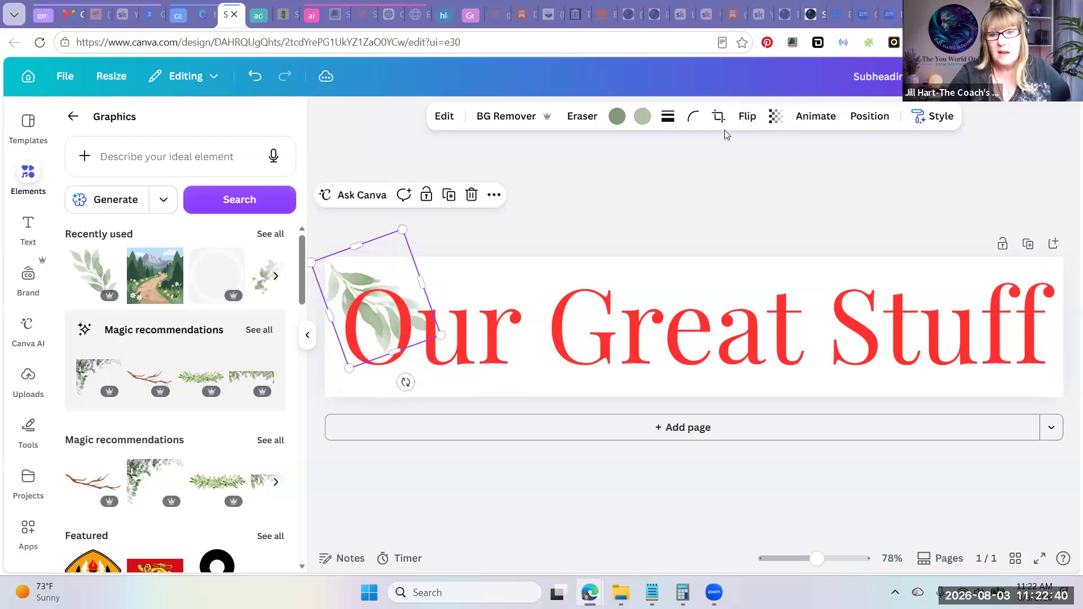
pyautogui.click(776, 116)
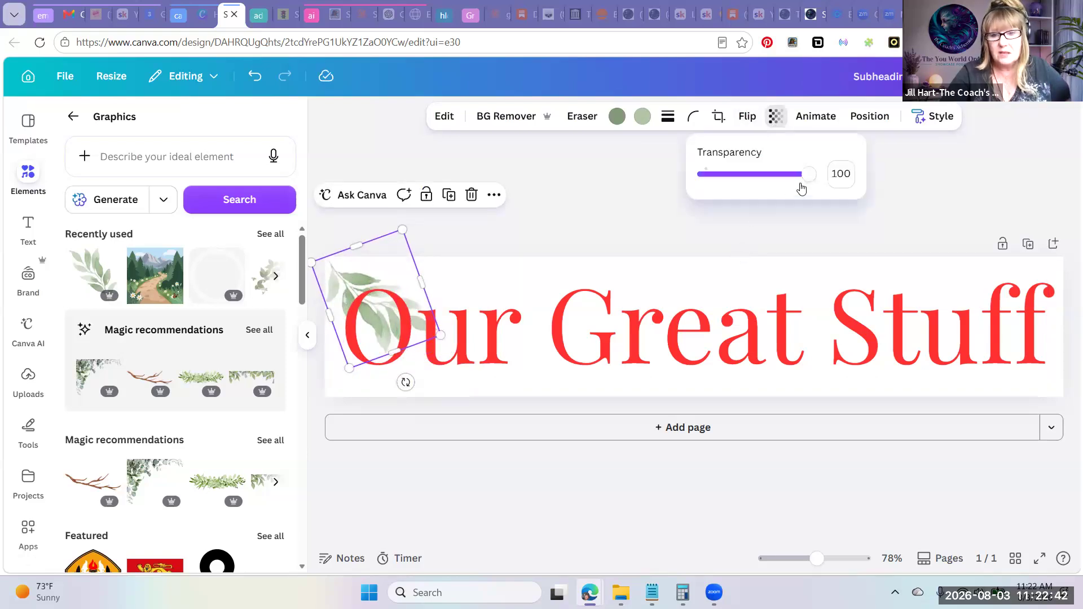
pyautogui.moveTo(802, 178); pyautogui.dragTo(788, 178)
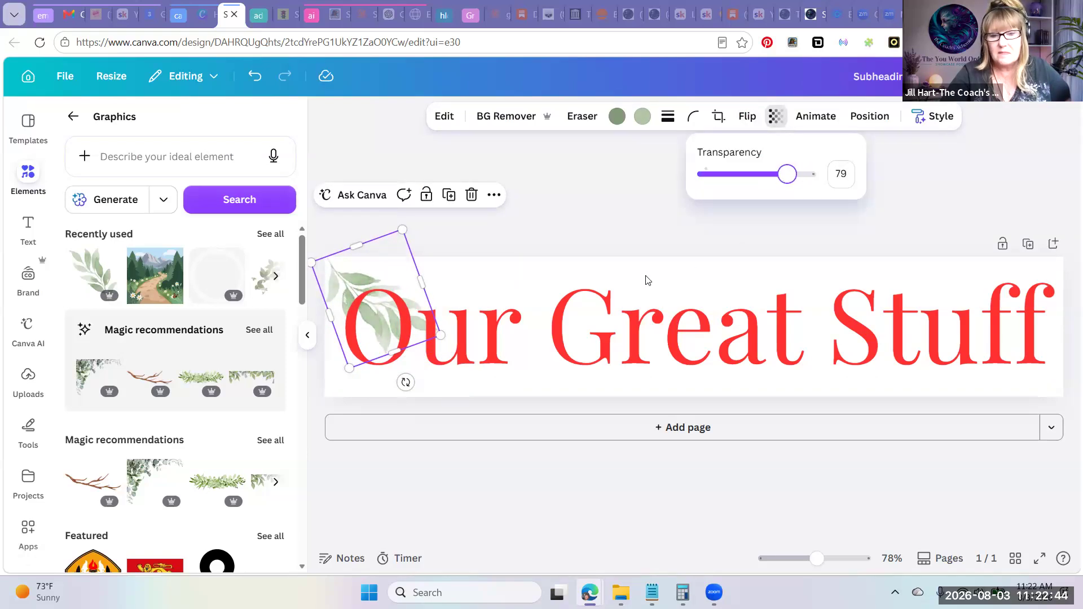
# Recolor the "Our Great Stuff" text with the near-black purple from the brand palette
pyautogui.click(584, 342)
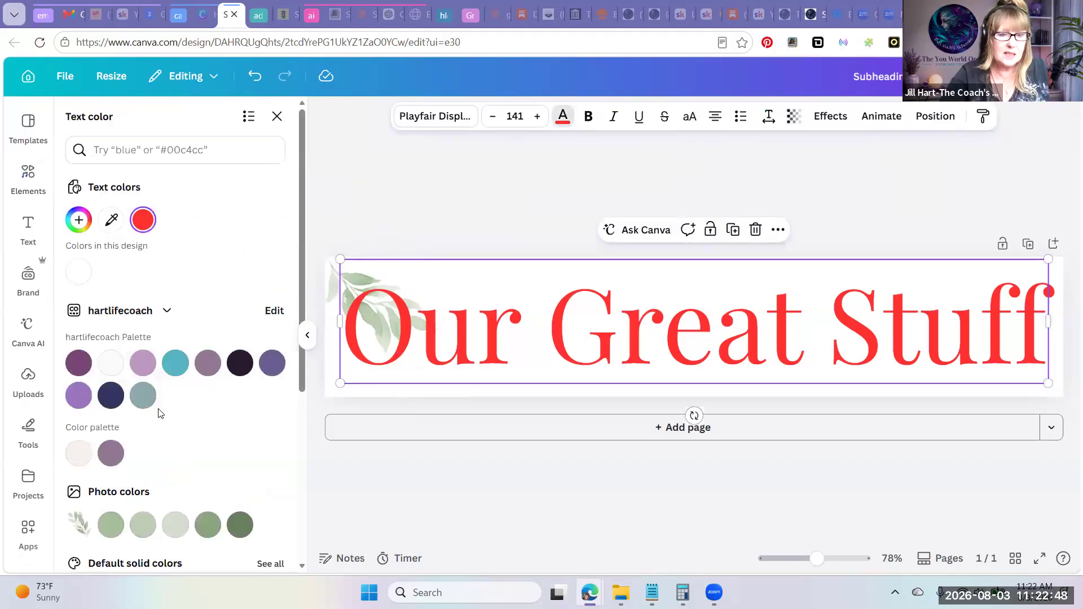
pyautogui.click(239, 367)
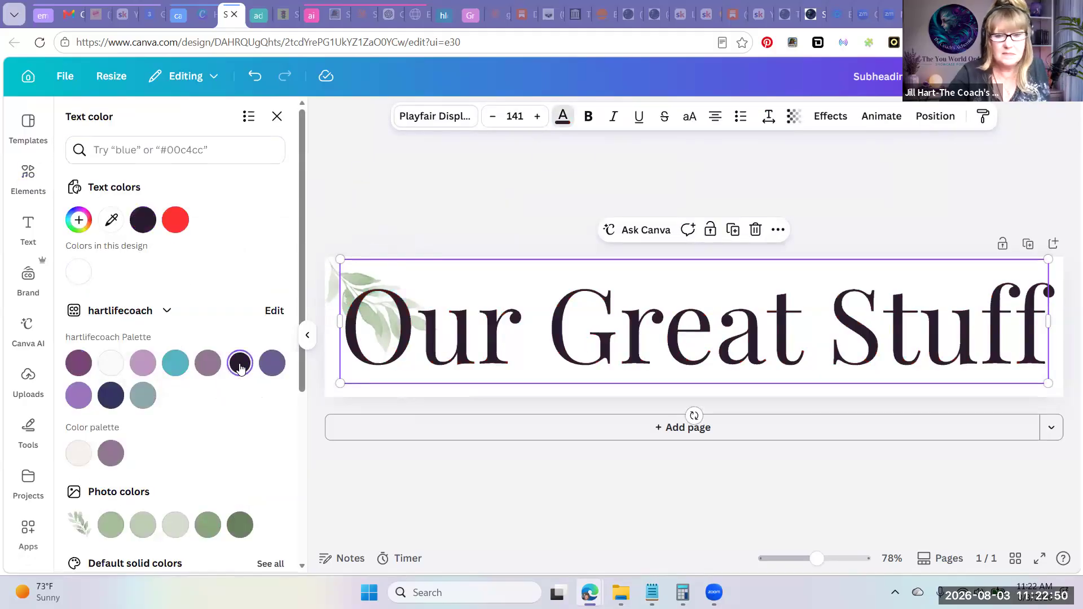
pyautogui.click(277, 116)
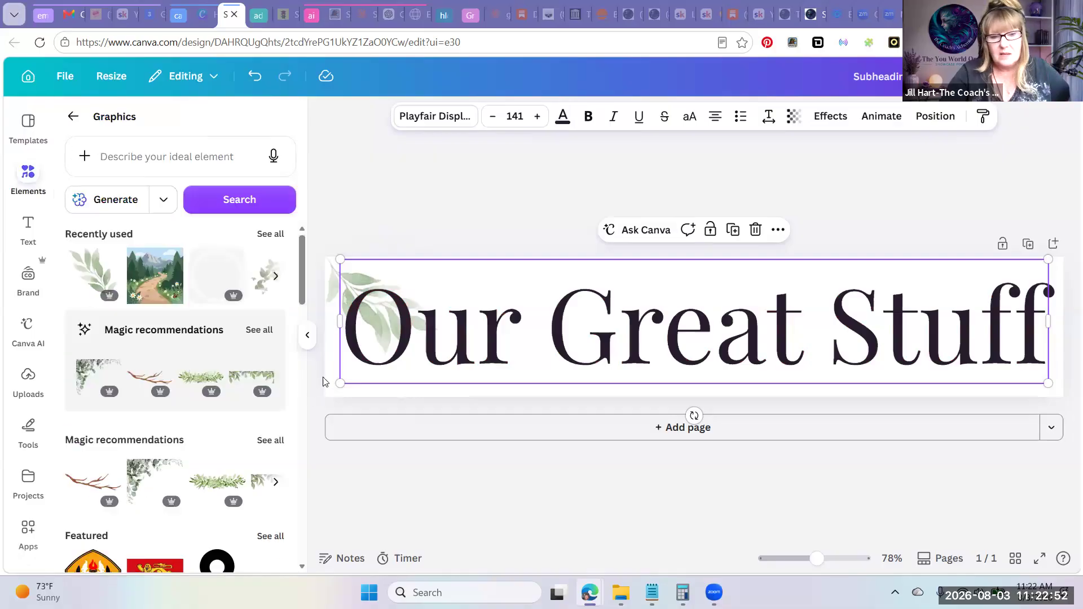
# Apply the Drop shadow effect to the "Our Great Stuff" text and color the shadow with the muted mauve from the brand palette
pyautogui.click(837, 121)
pyautogui.moveTo(350, 324); pyautogui.dragTo(1054, 328)
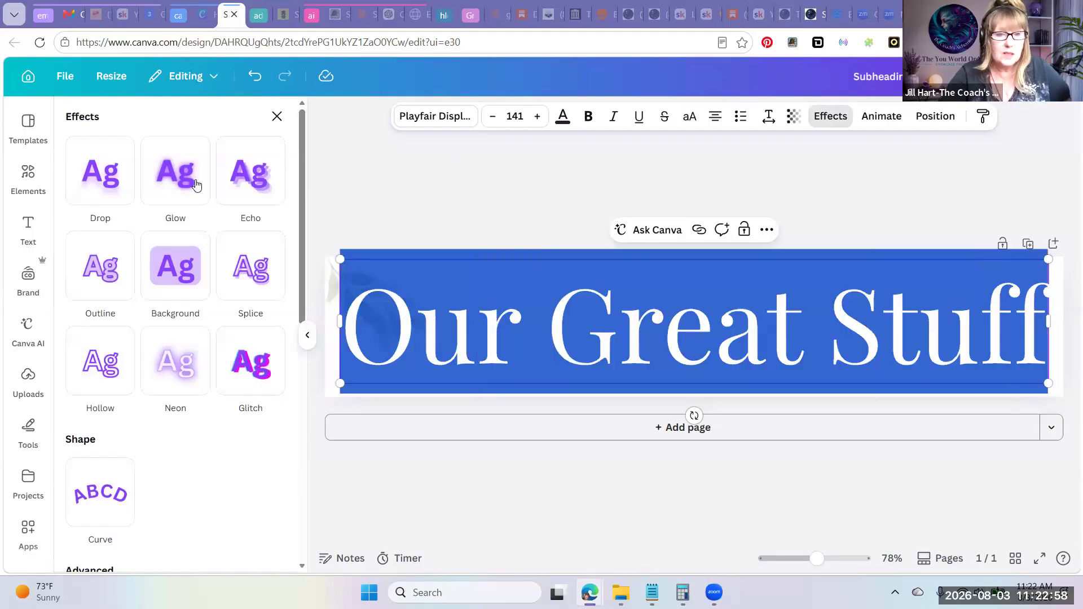
pyautogui.click(121, 182)
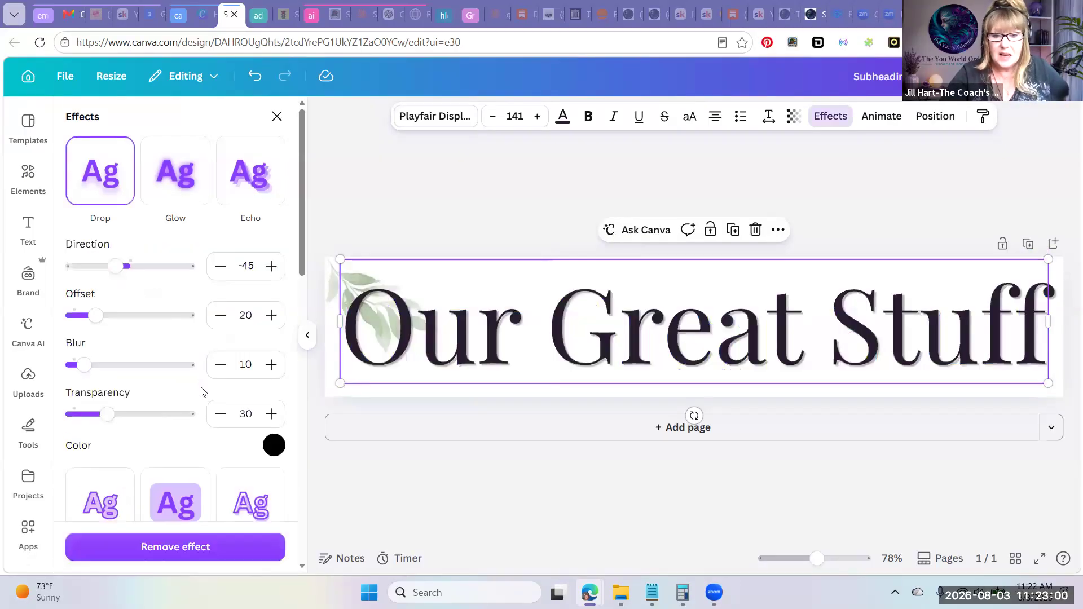
pyautogui.click(275, 445)
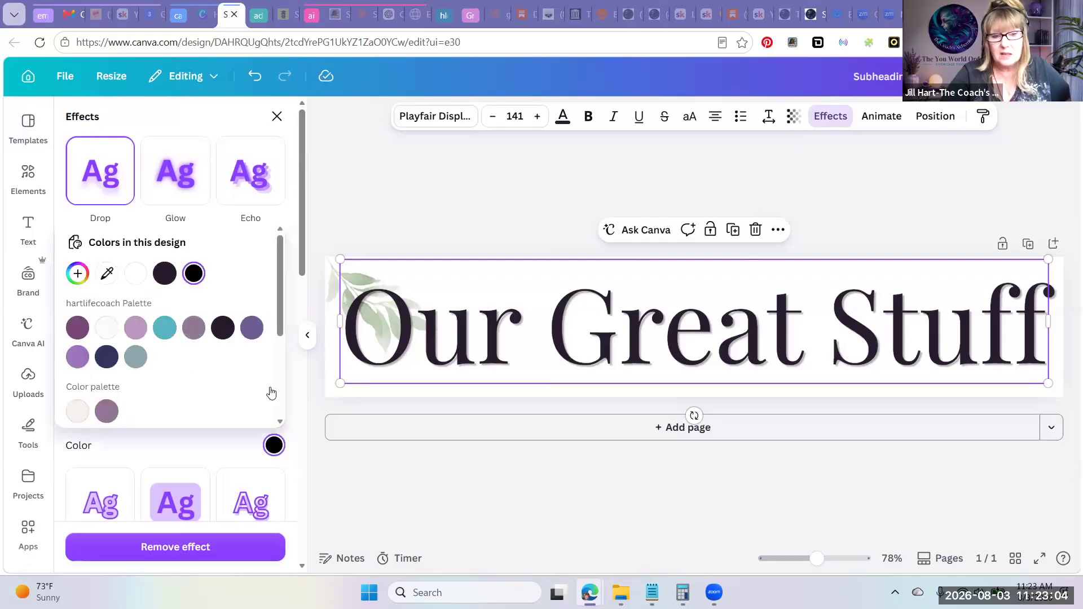
pyautogui.click(136, 276)
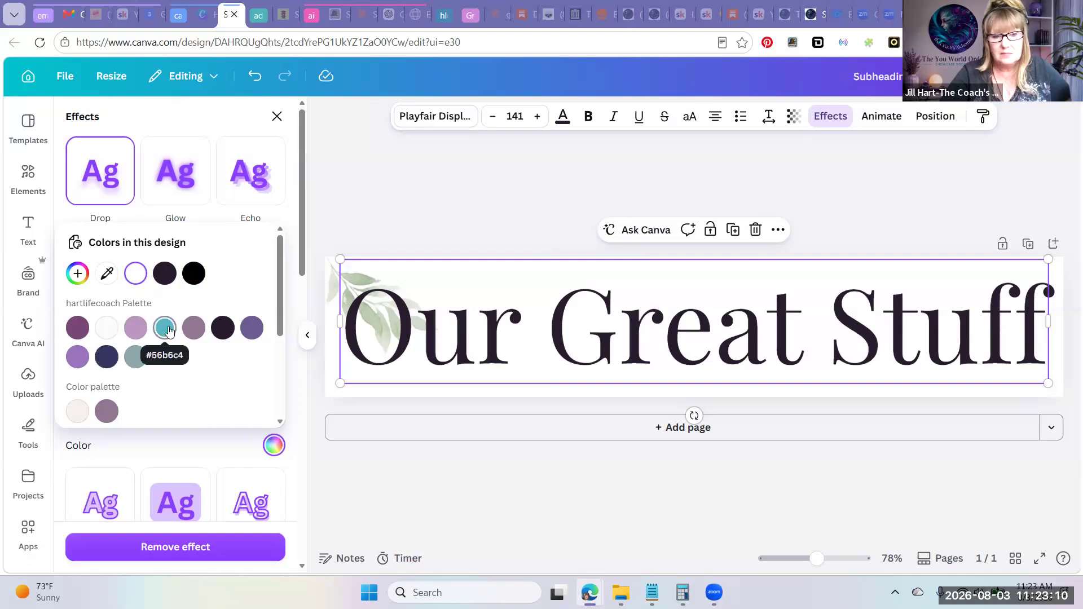
pyautogui.click(189, 333)
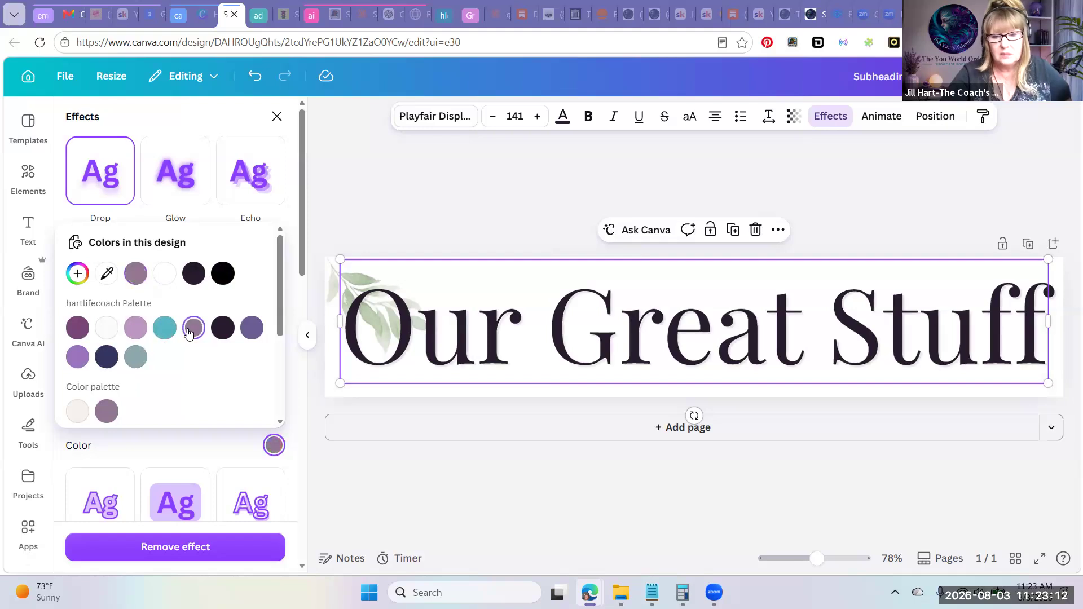
pyautogui.click(425, 221)
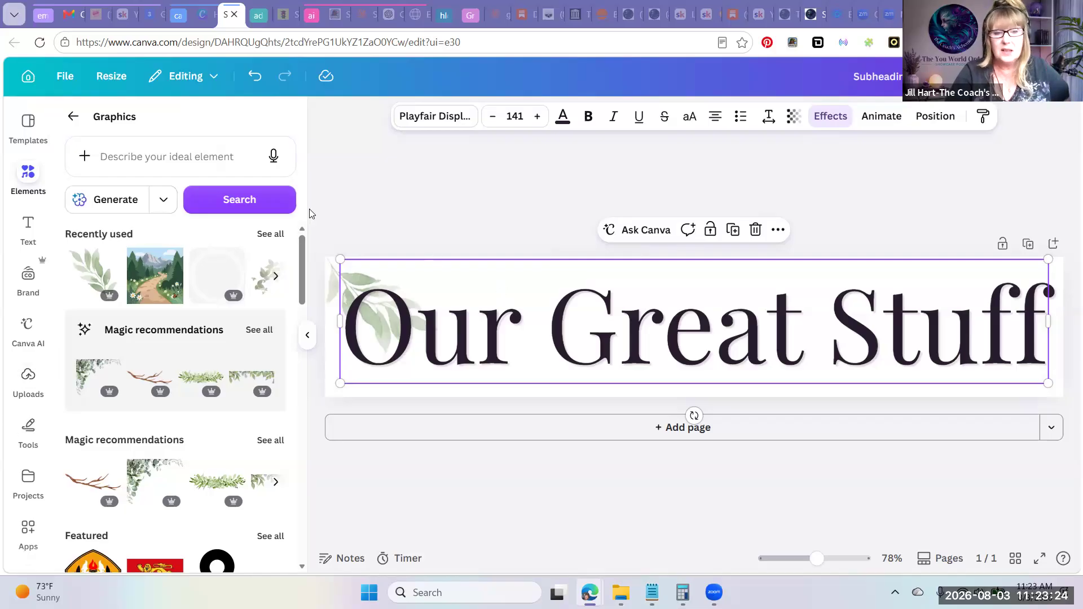
pyautogui.click(371, 202)
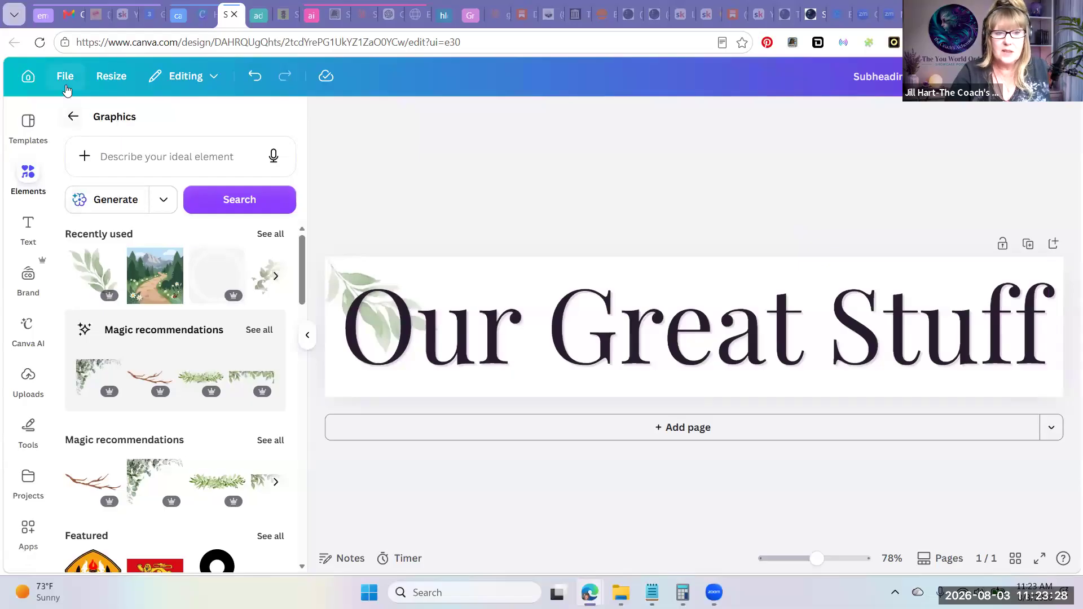
# Download the design as a high-quality PNG with a transparent background and save it as Subheading in the 8 3 2026 folder
pyautogui.click(65, 79)
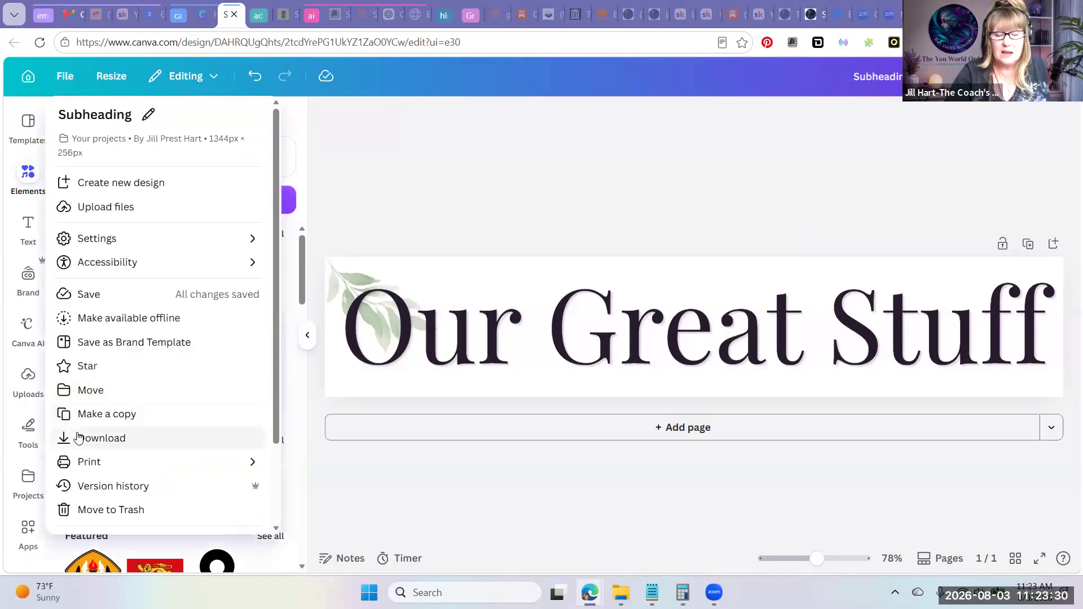
pyautogui.click(79, 438)
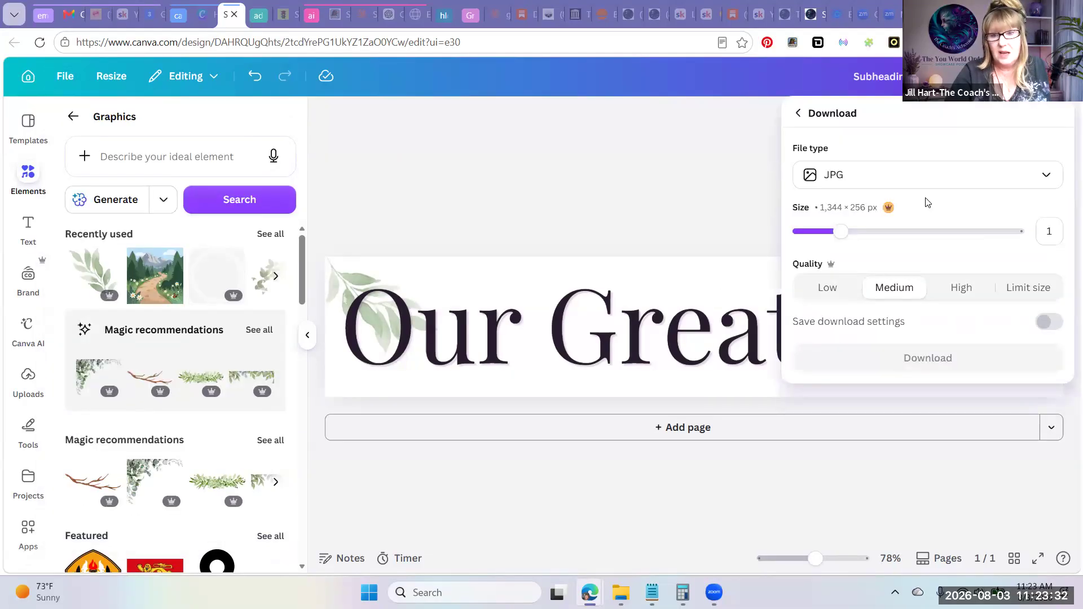
pyautogui.click(922, 182)
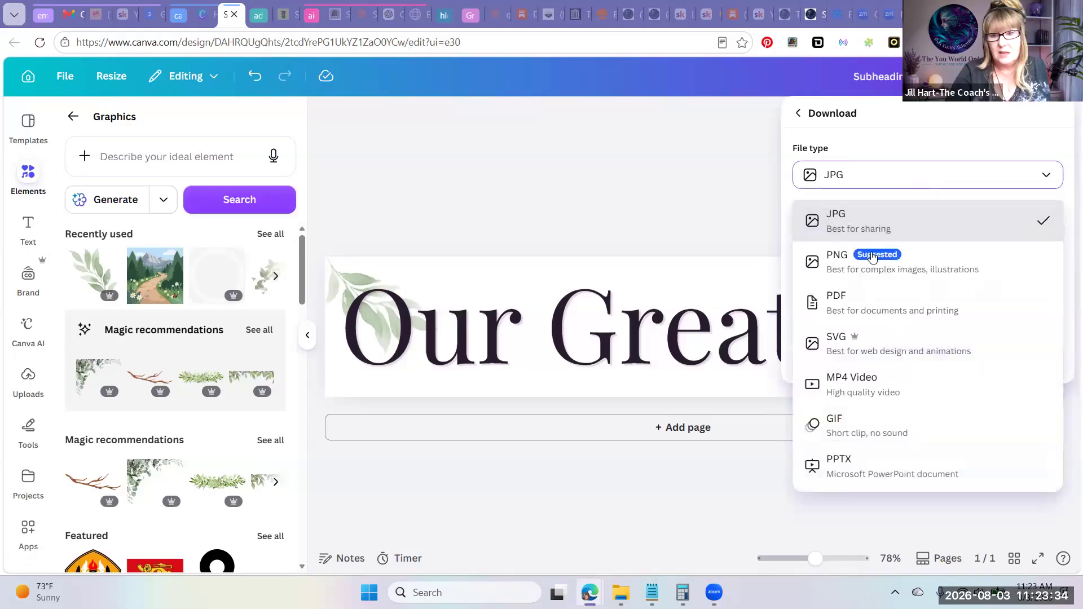
pyautogui.click(849, 263)
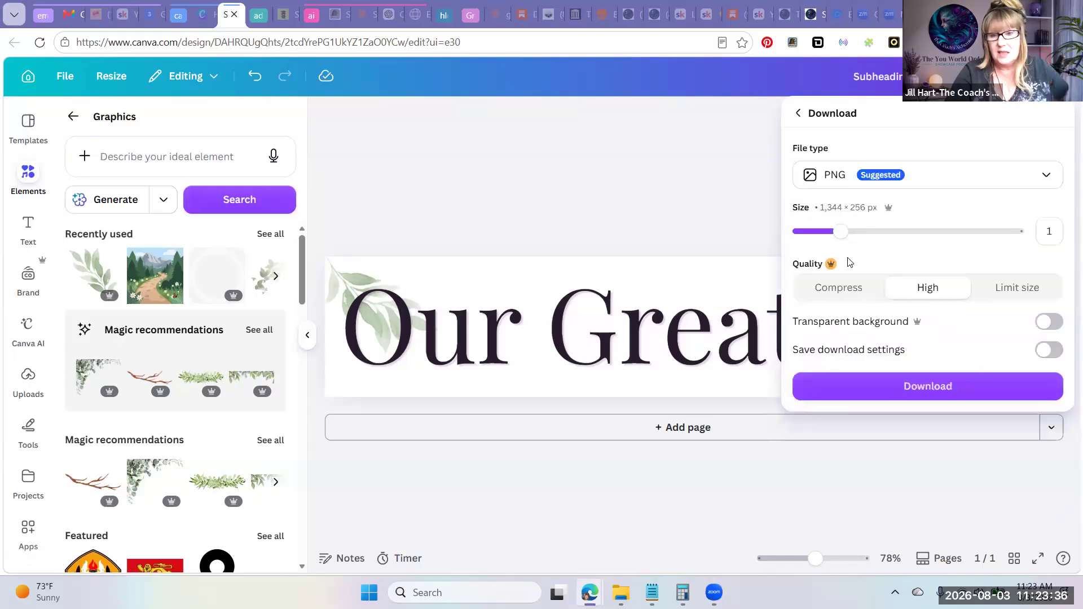
pyautogui.click(1050, 321)
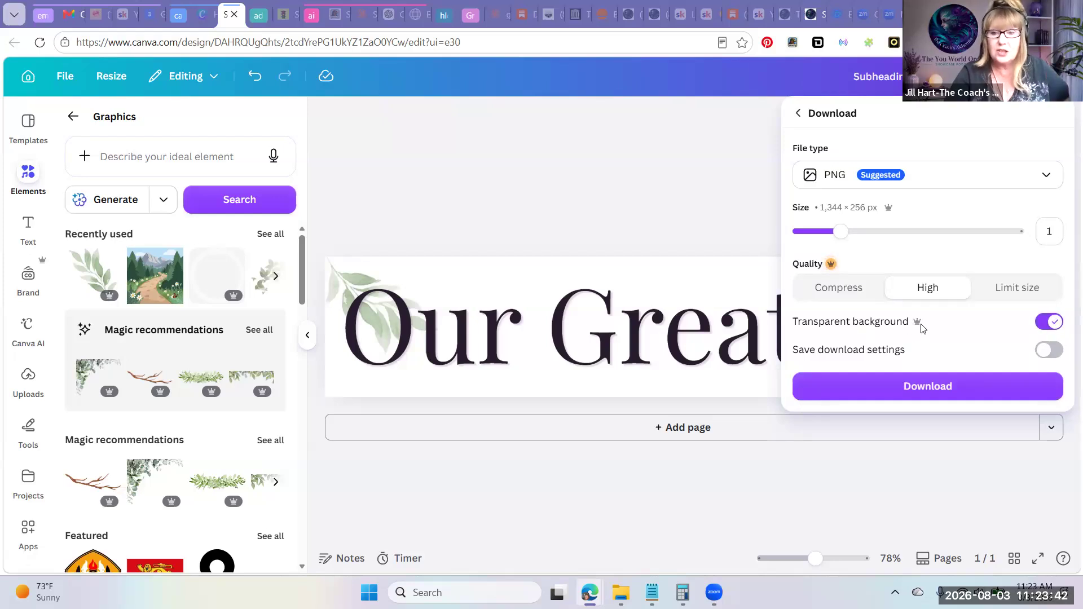
pyautogui.click(966, 393)
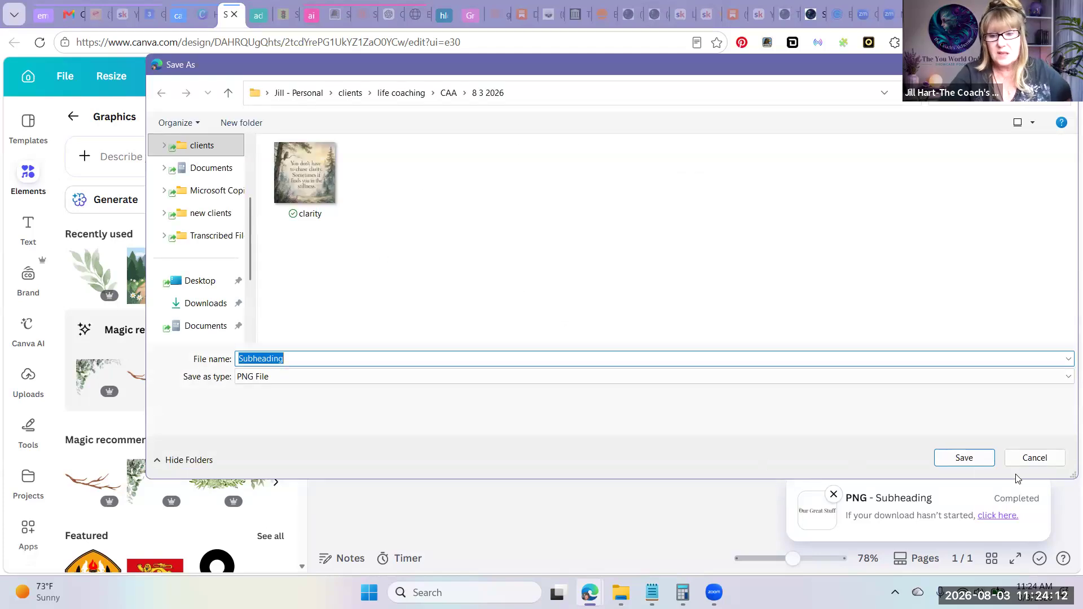
pyautogui.click(967, 457)
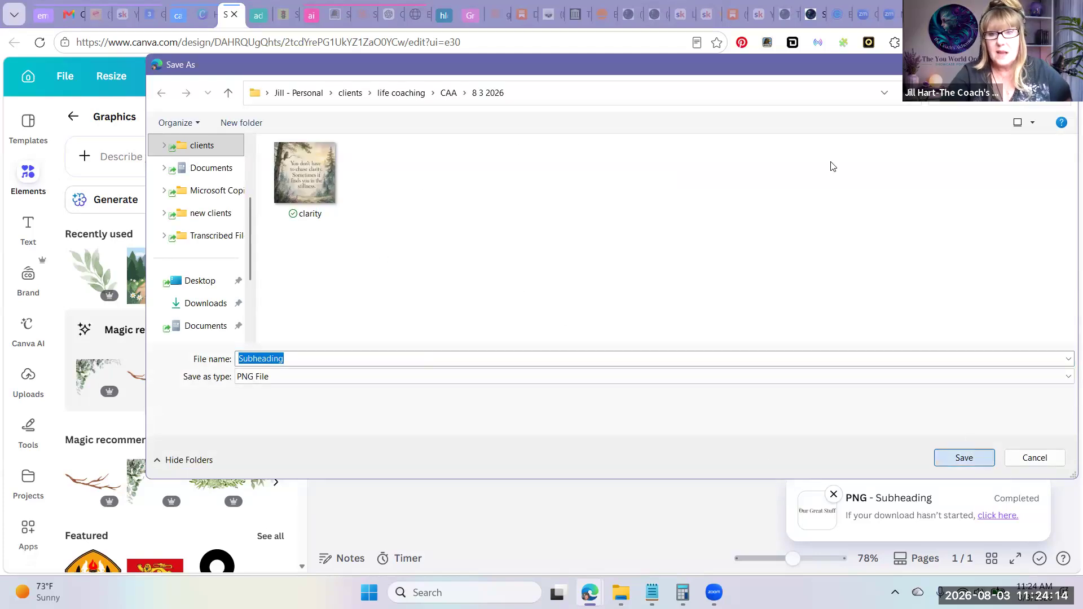
# Switch to the Header settings in the Substack website editor and dismiss the downloads list
pyautogui.click(816, 21)
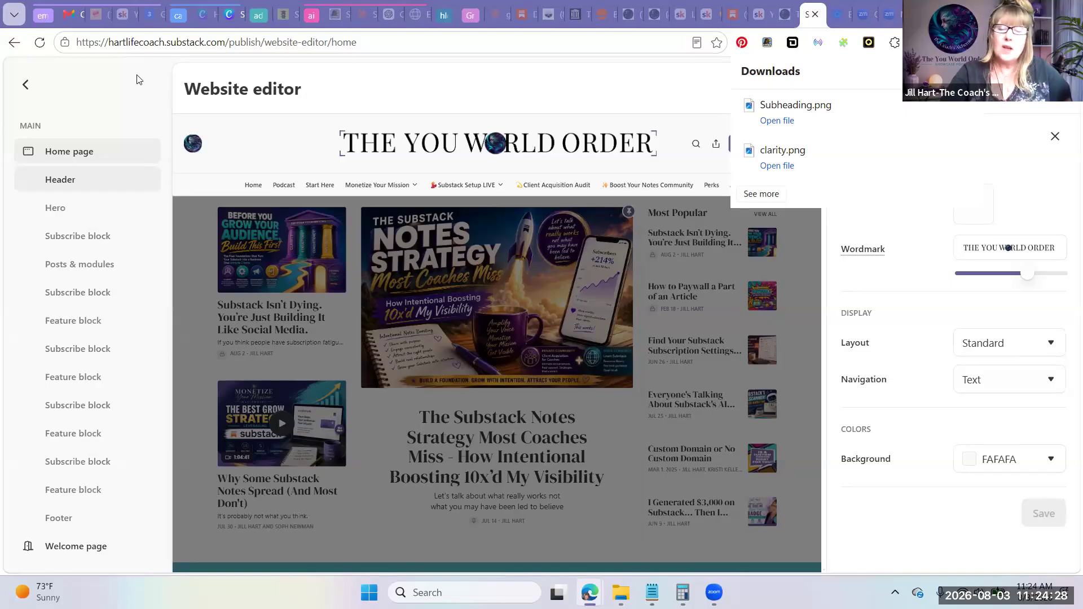
pyautogui.click(299, 115)
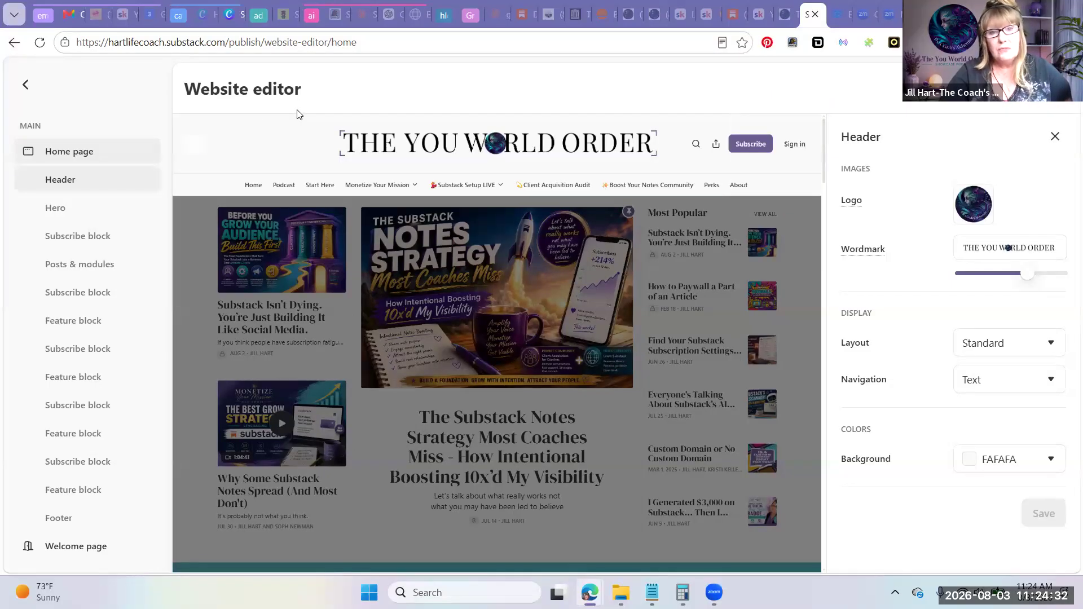